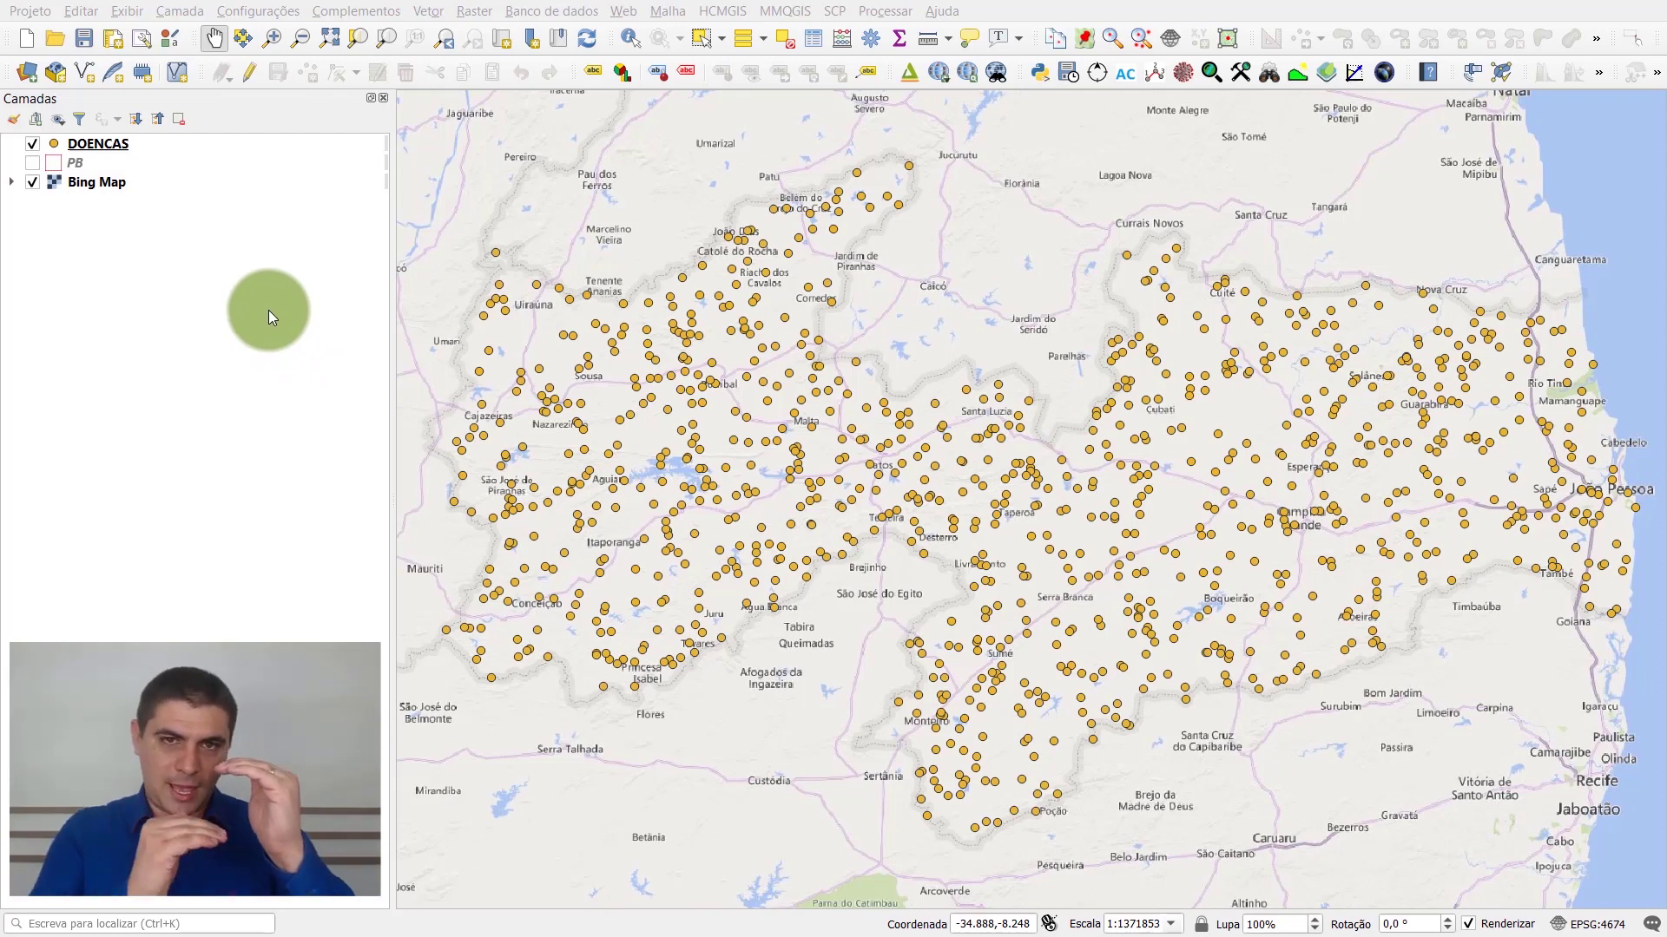
Make the PB municipalities layer visible and show the feature count for the DOENCAS point layer.
{"action": "left_click", "coordinate": [31, 163]}
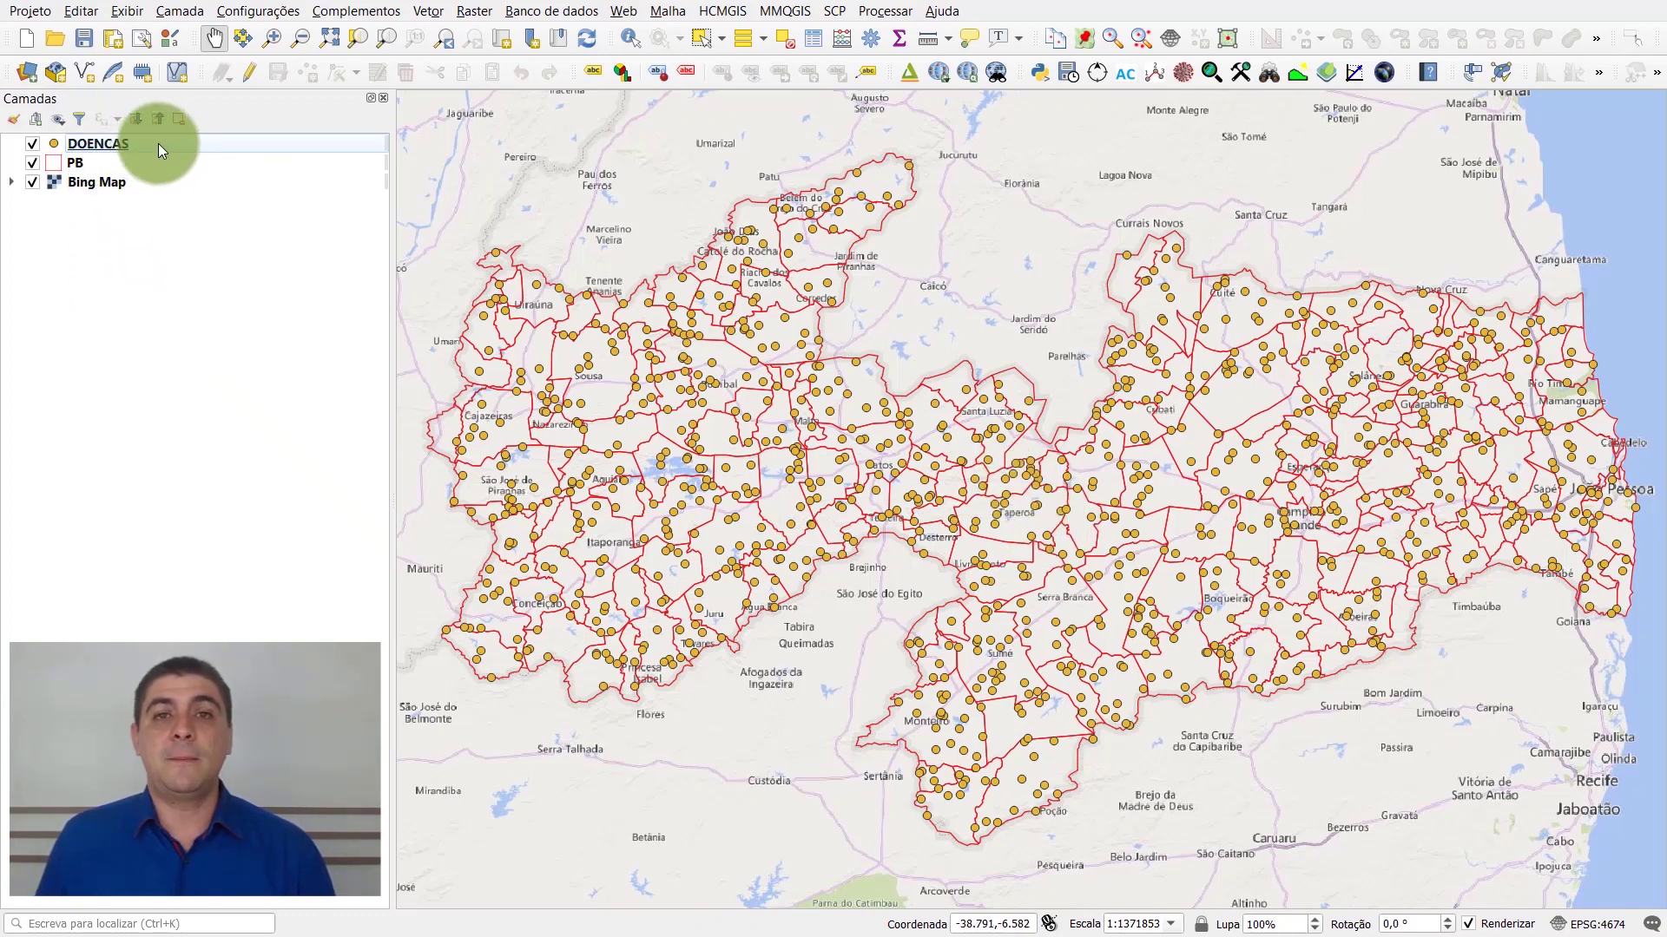
{"action": "mouse_move", "coordinate": [158, 150]}
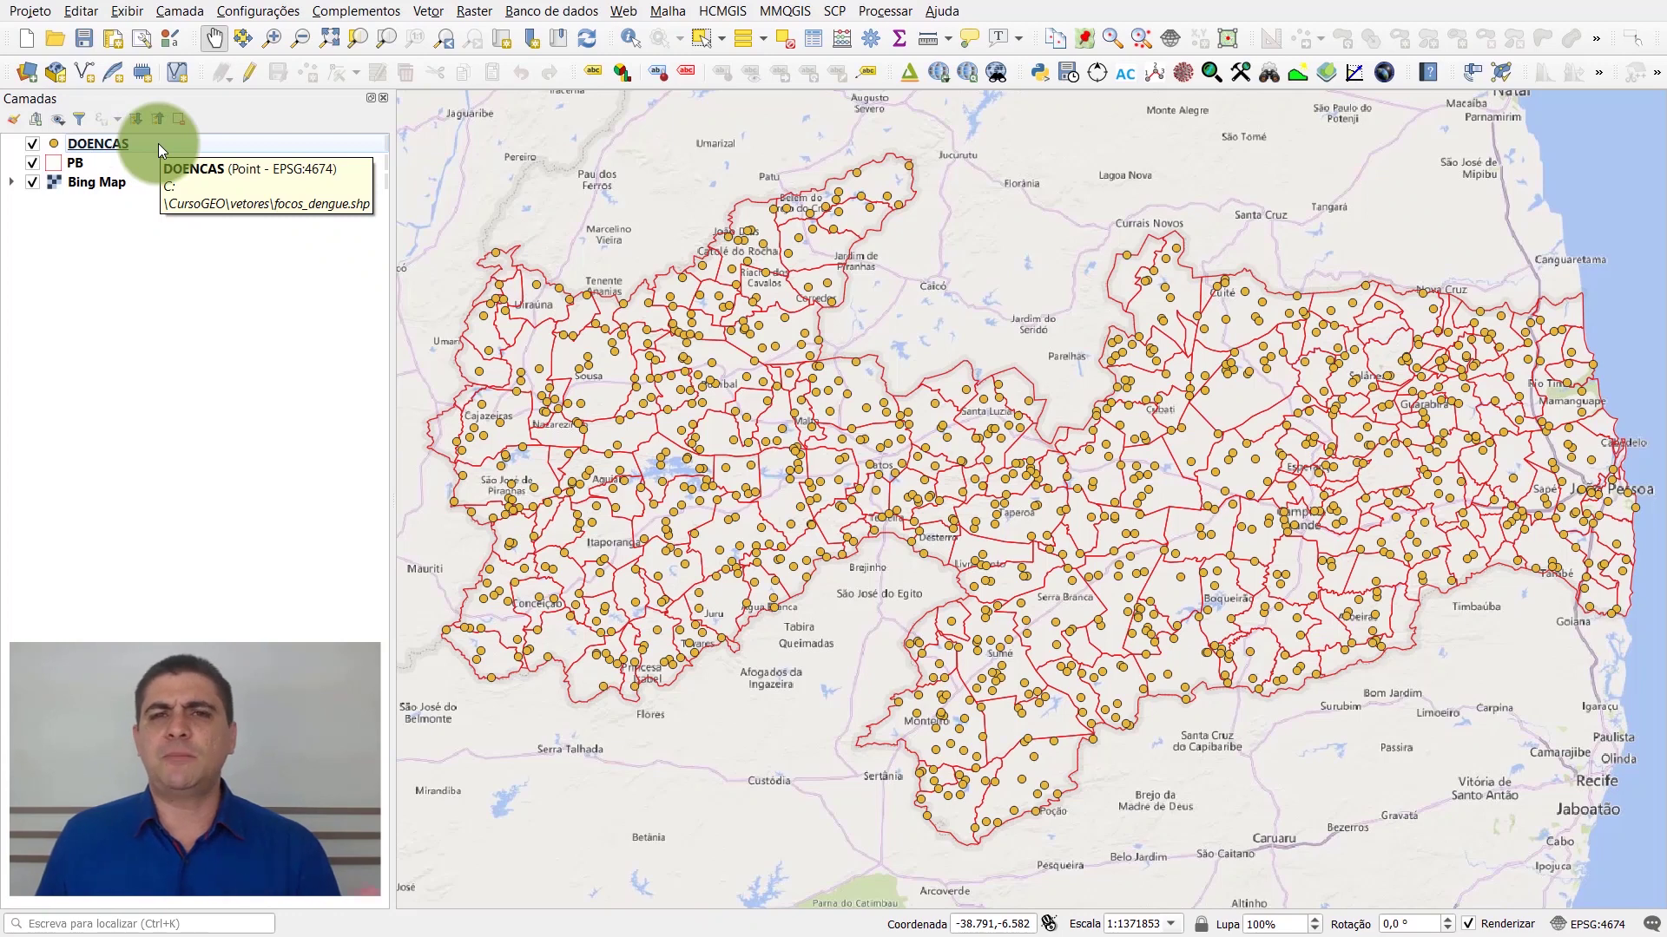
{"action": "right_click", "coordinate": [158, 145]}
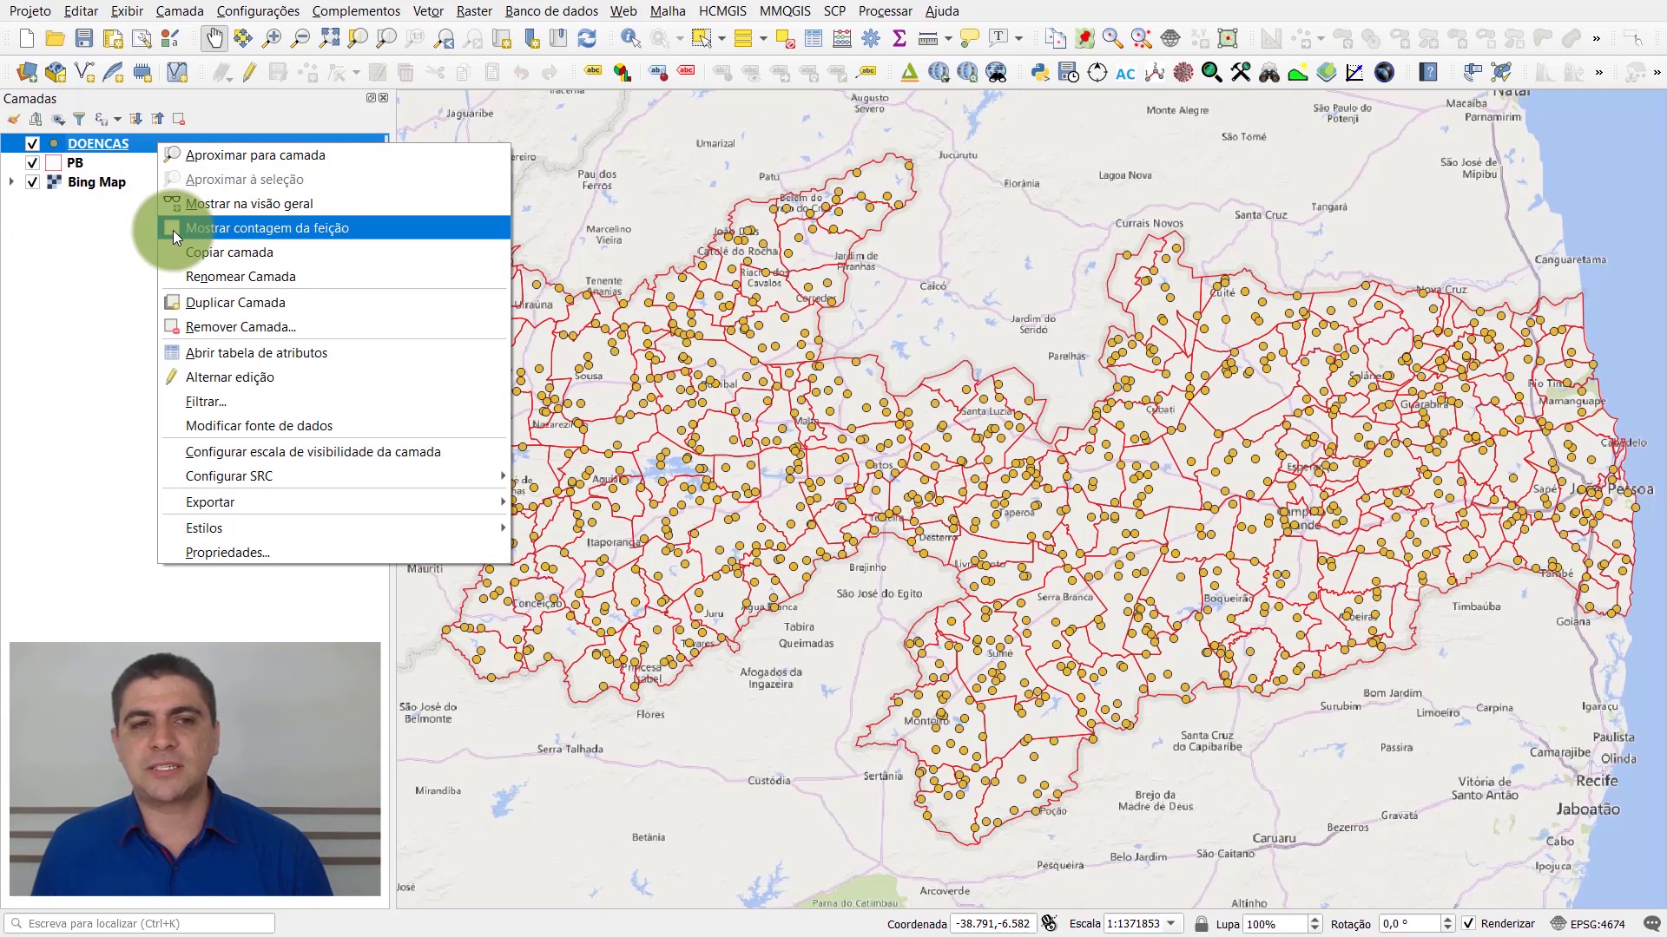
{"action": "left_click", "coordinate": [174, 231]}
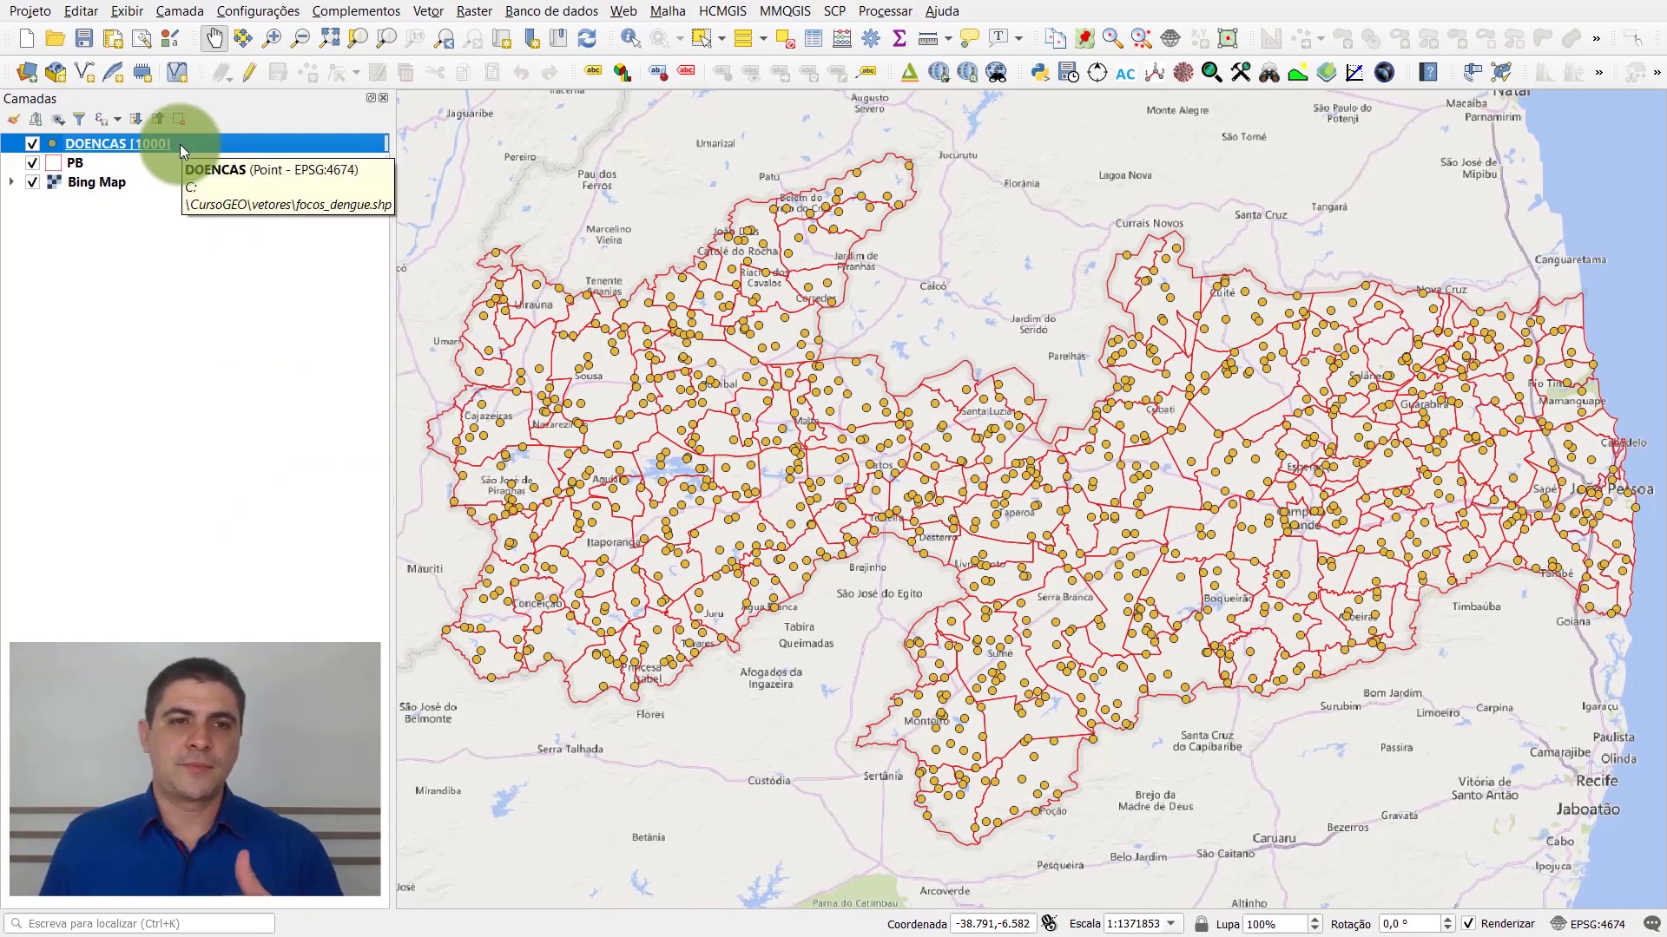
Inspect the DOENCAS attribute table, and briefly hide the points to view the PB polygons alone.
{"action": "right_click", "coordinate": [181, 143]}
{"action": "left_click", "coordinate": [280, 354]}
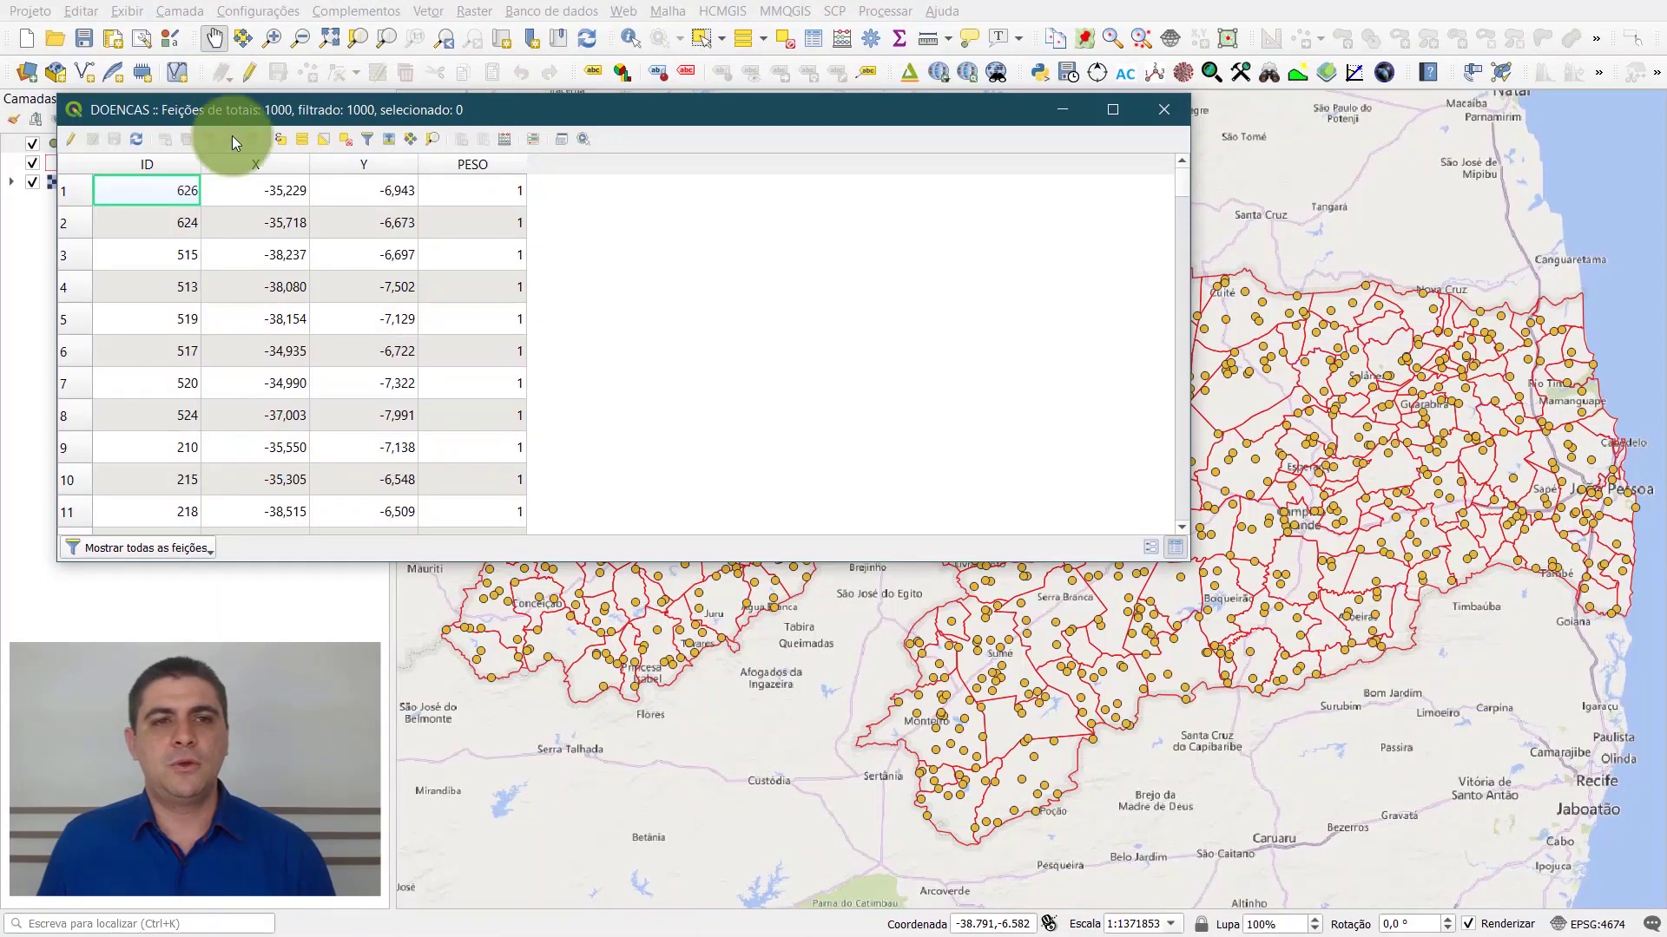
{"action": "left_click", "coordinate": [1167, 112]}
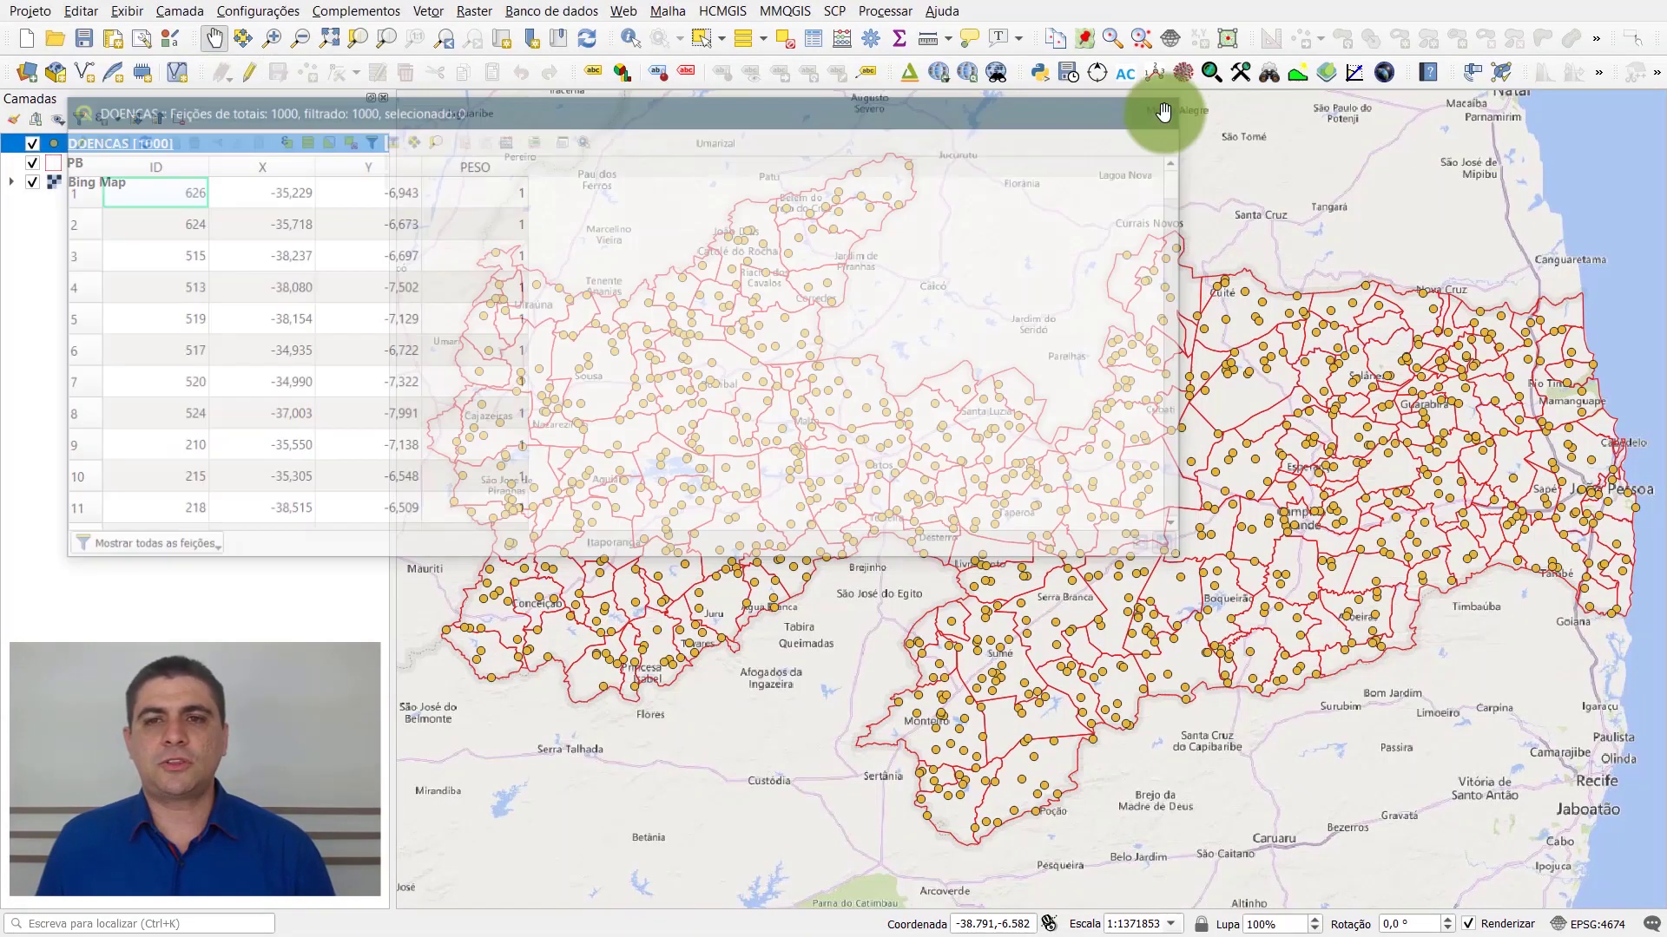
{"action": "left_click", "coordinate": [33, 144]}
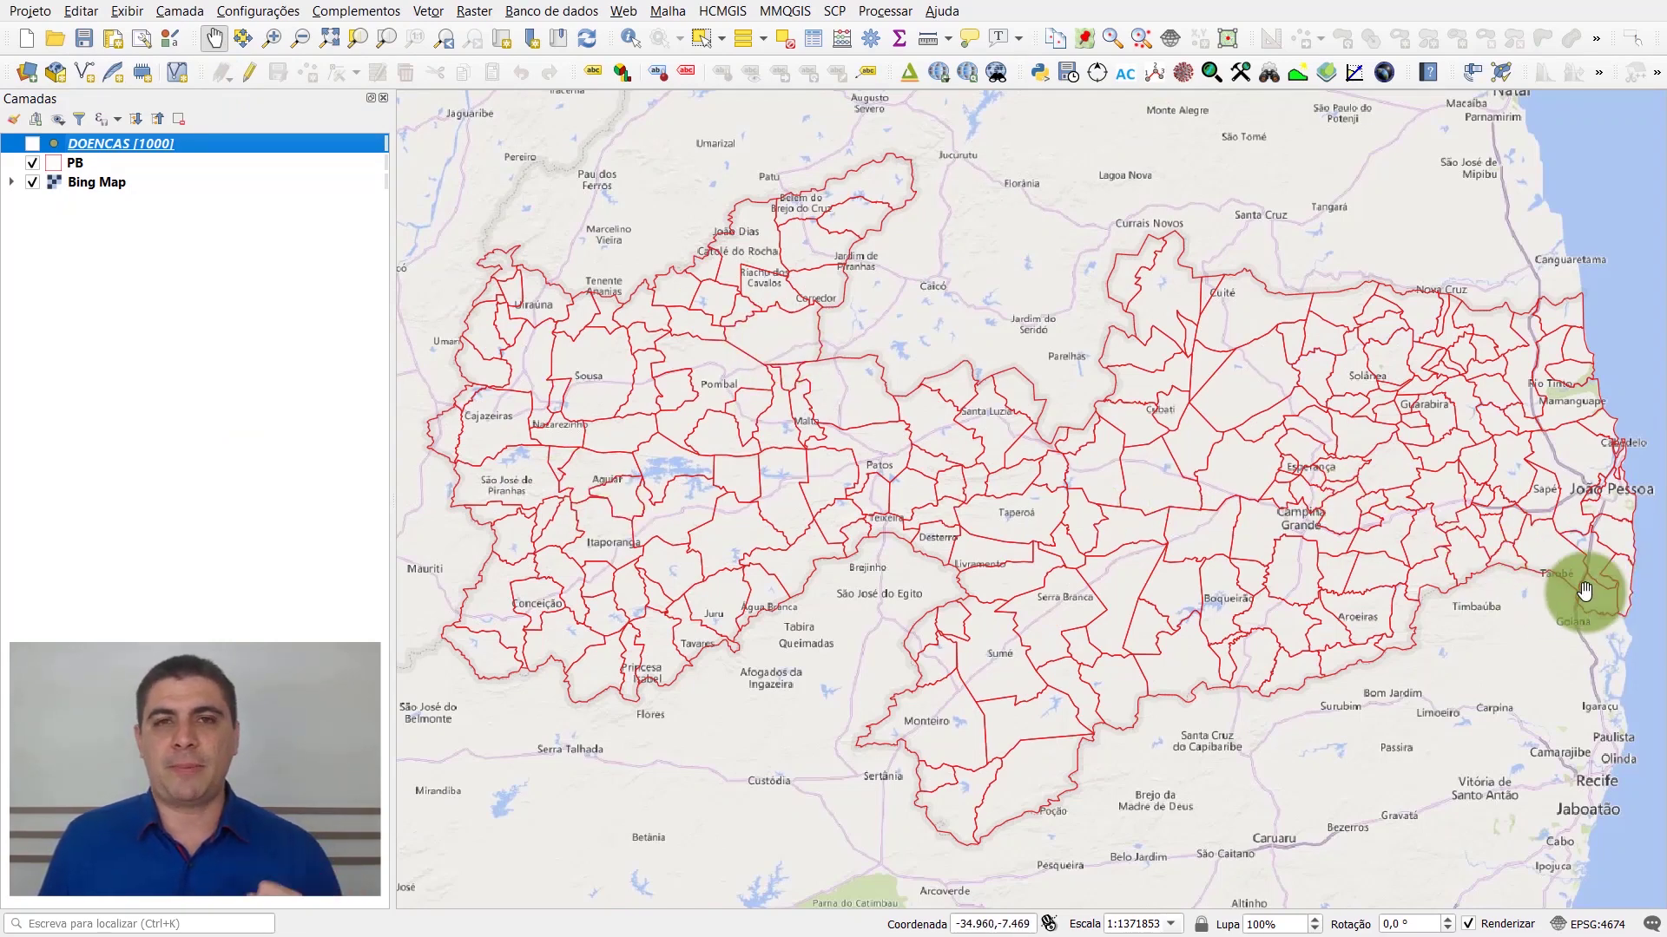
{"action": "left_click", "coordinate": [31, 144]}
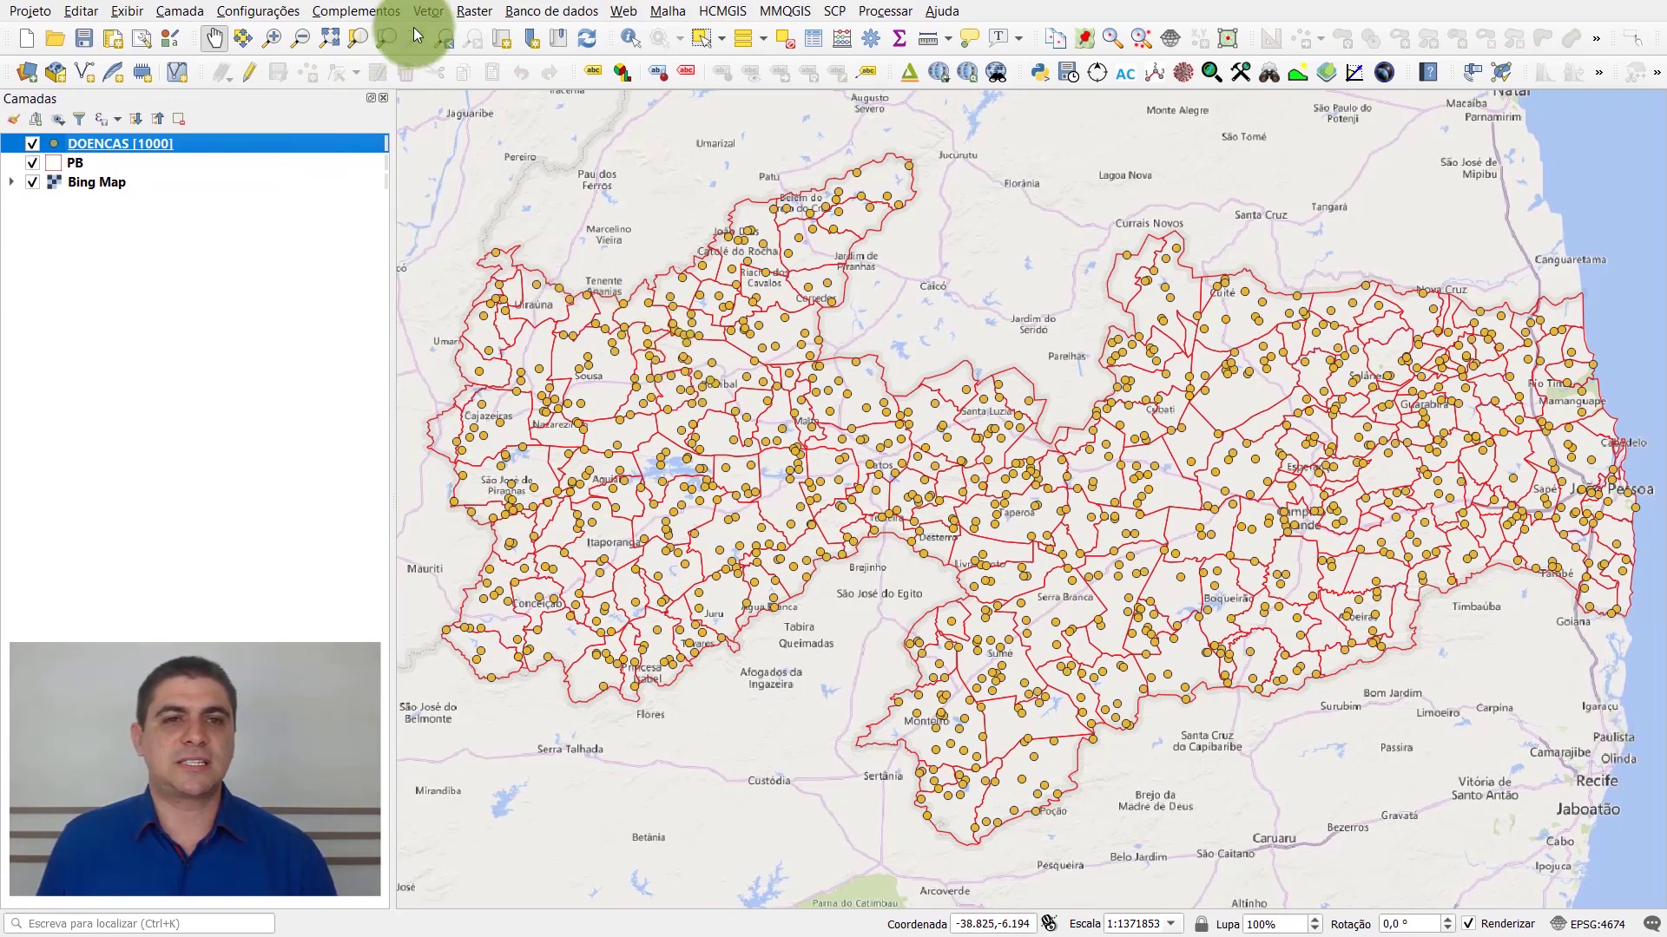
Start the Count Points in Polygon analysis with PB as the polygon layer and DOENCAS as the point layer.
{"action": "left_click", "coordinate": [430, 12]}
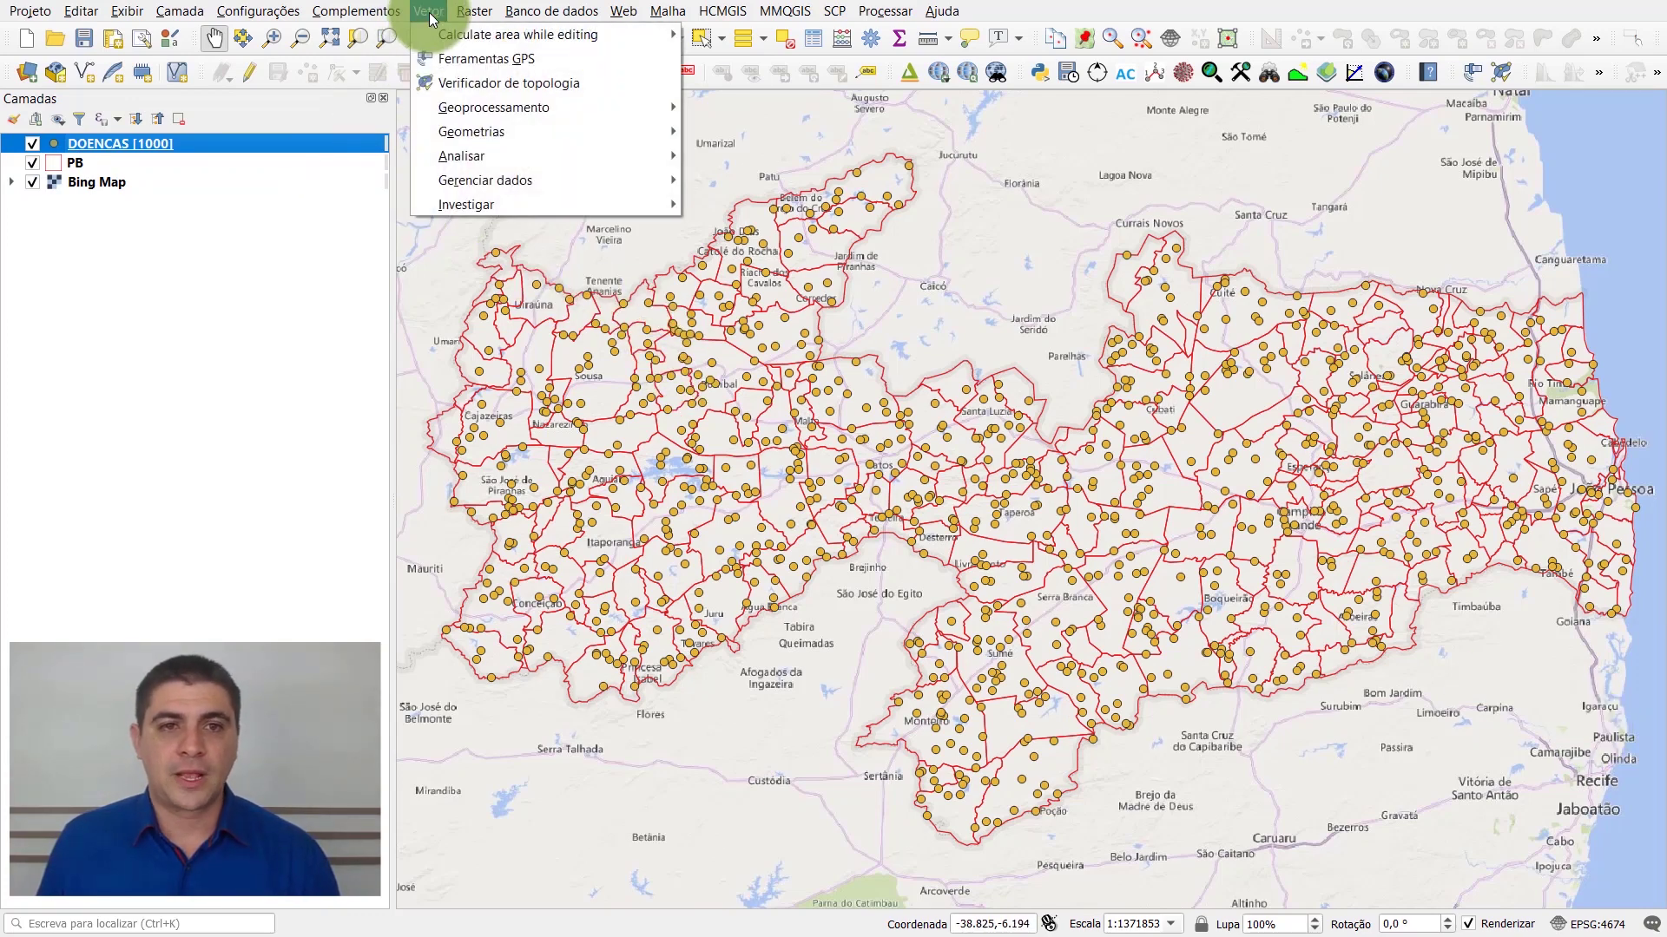
{"action": "mouse_move", "coordinate": [494, 157]}
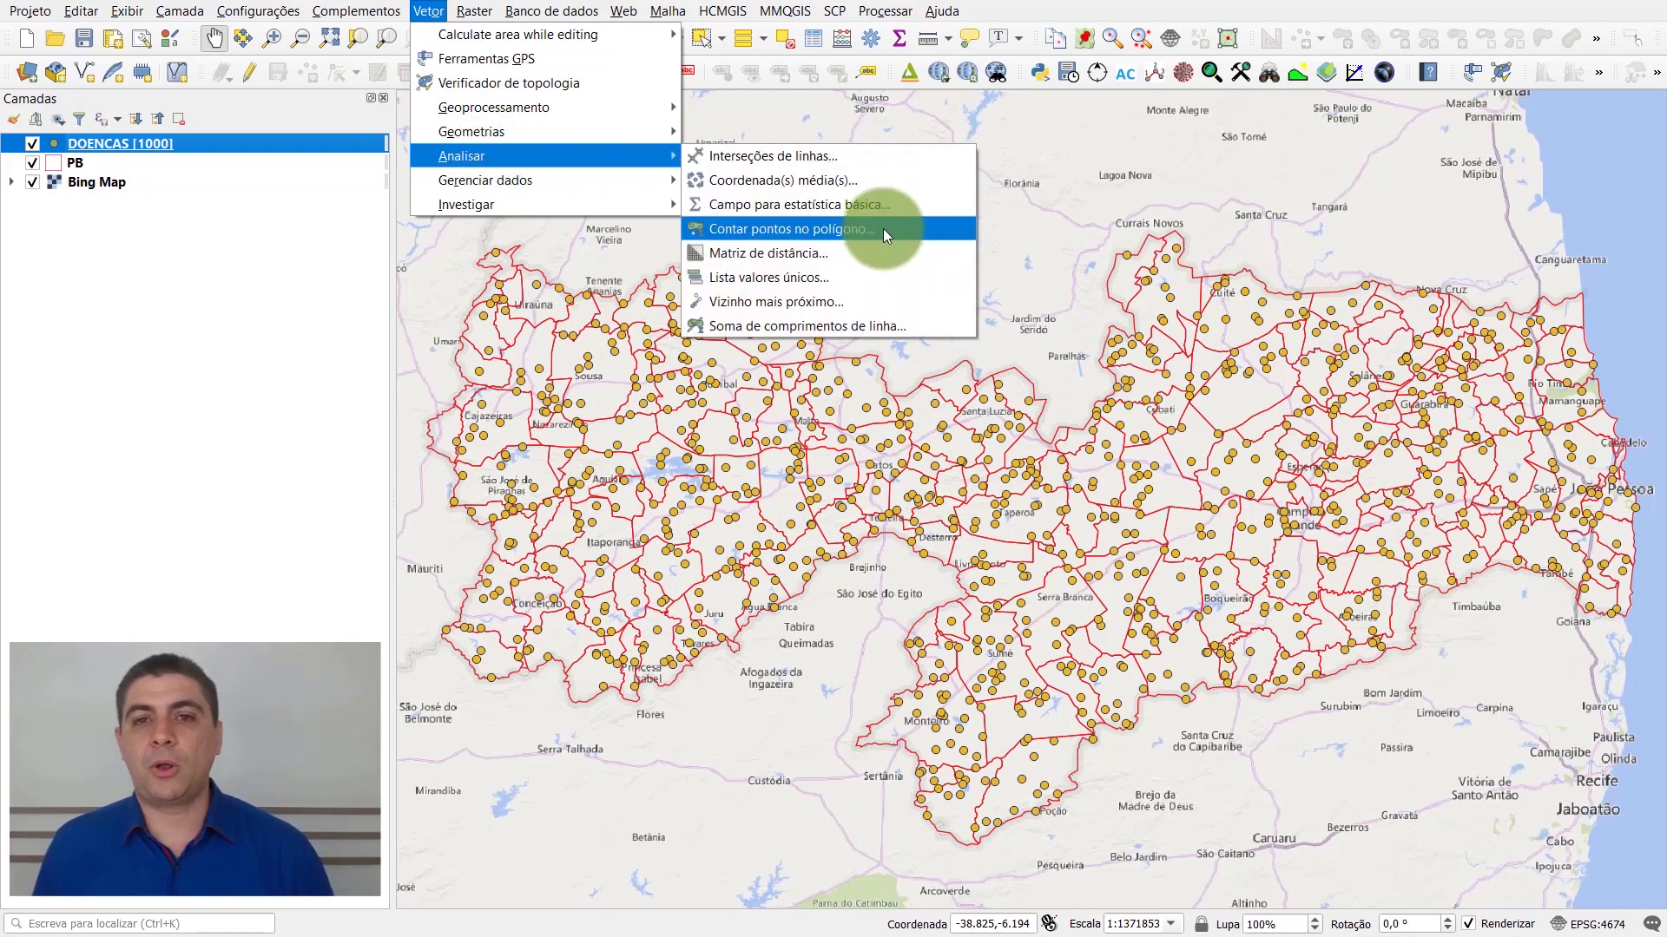
{"action": "left_click", "coordinate": [882, 228]}
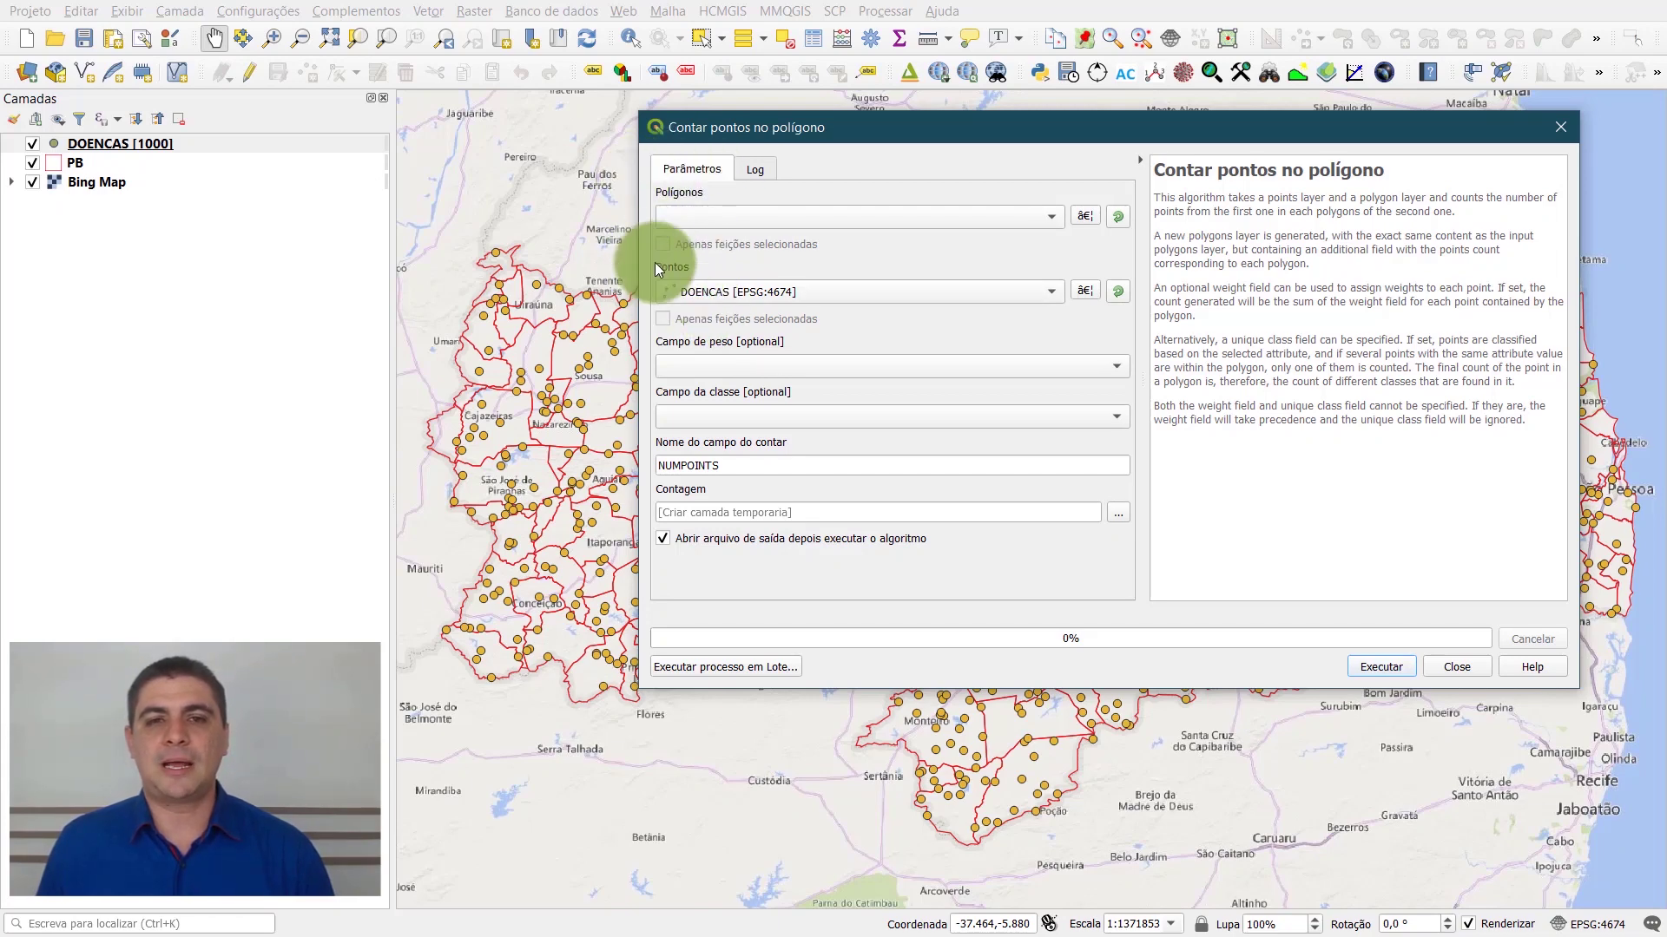
{"action": "left_click", "coordinate": [721, 219]}
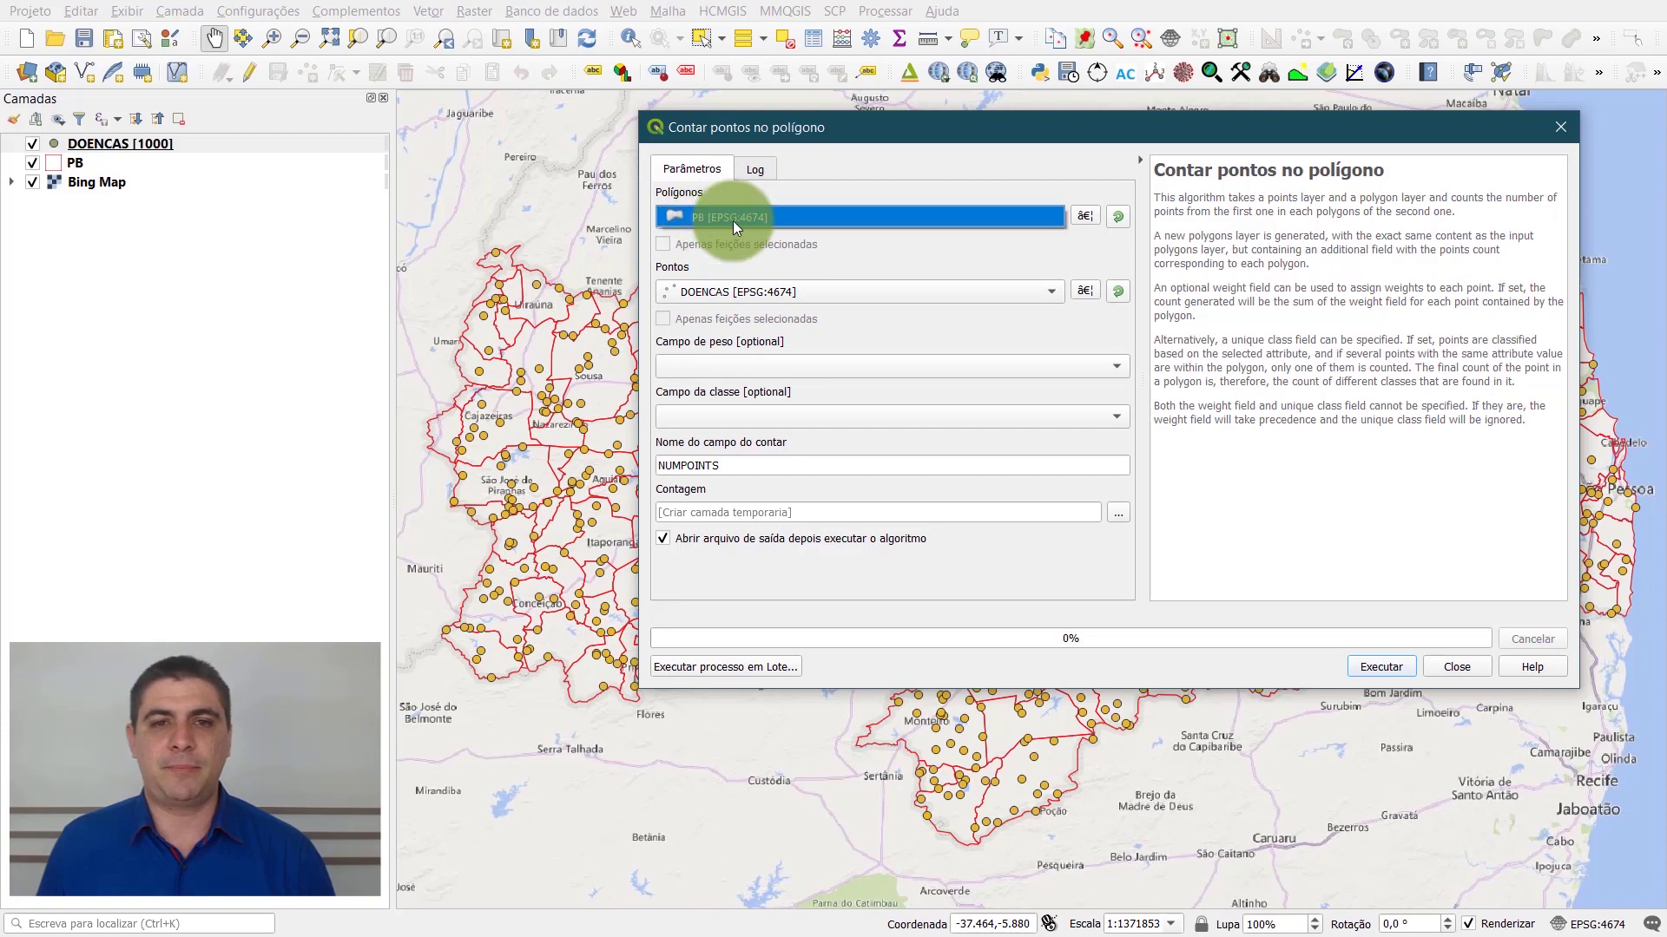
{"action": "left_click", "coordinate": [732, 220]}
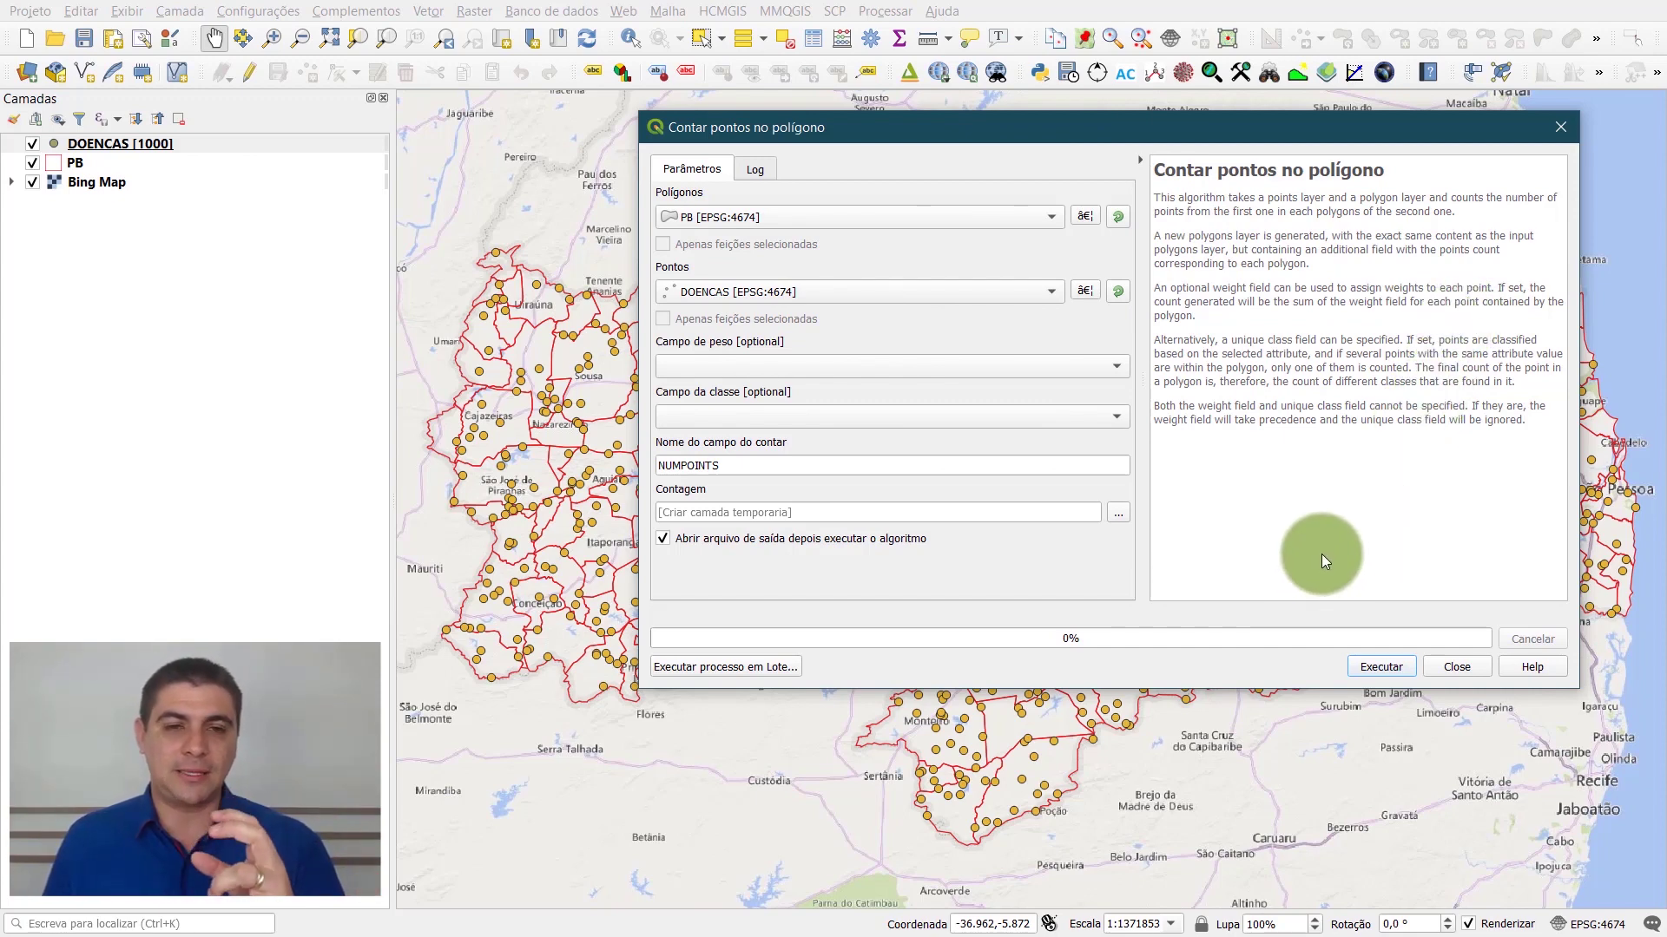
{"action": "left_click_drag", "start_coordinate": [946, 127], "coordinate": [1092, 603]}
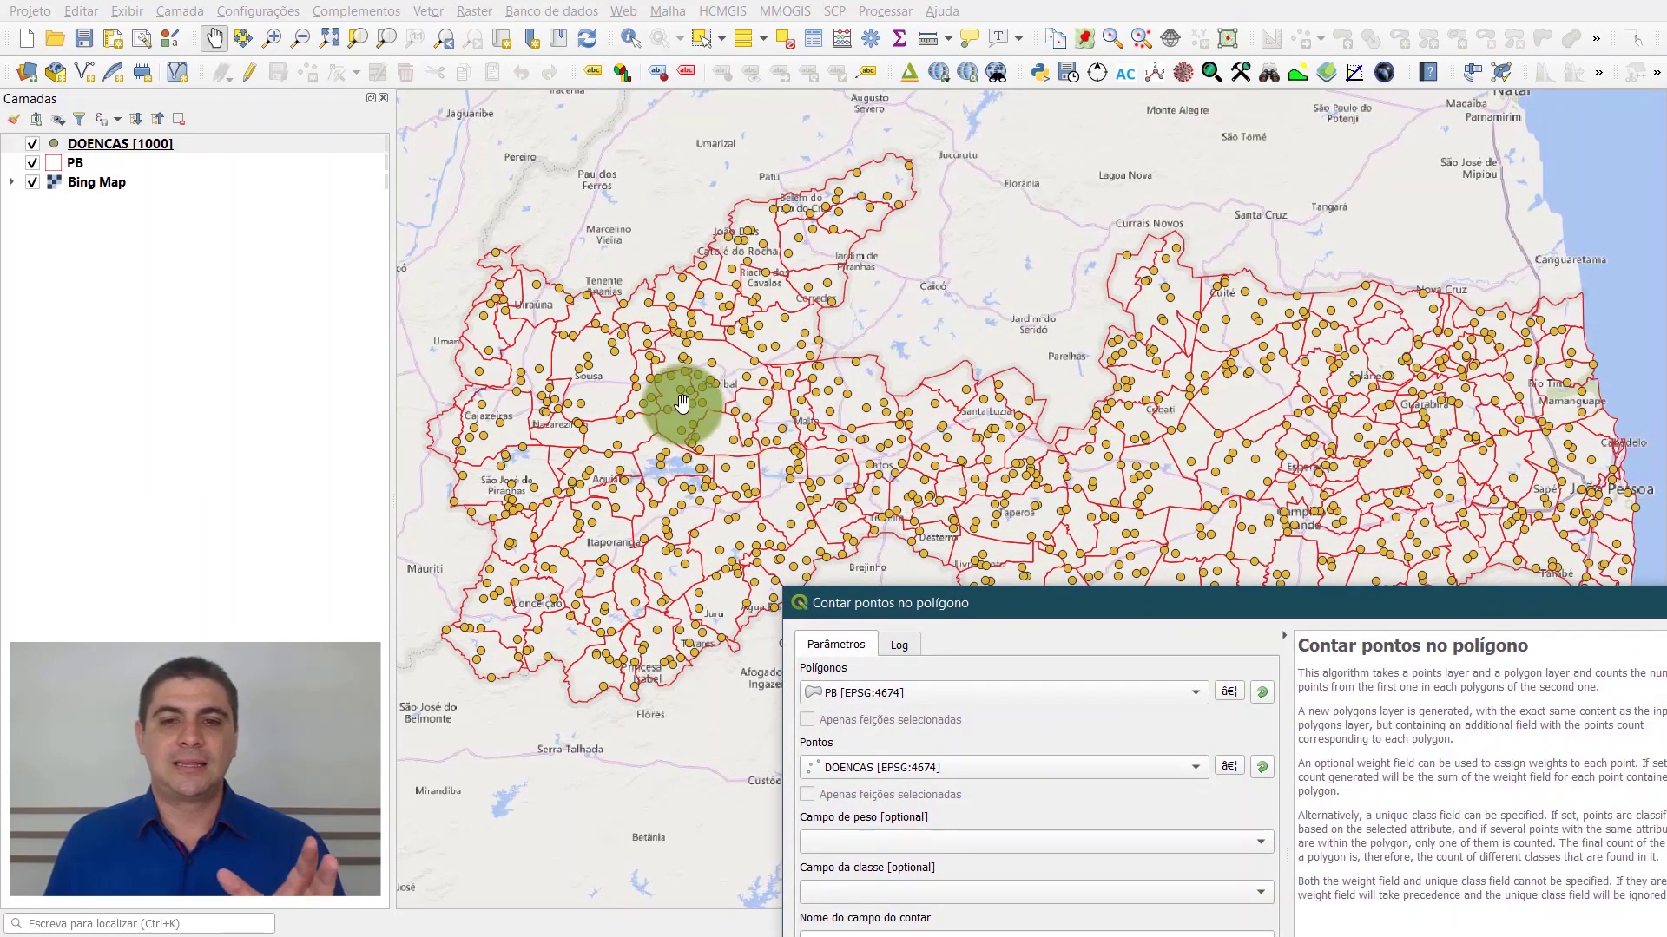
{"action": "left_click_drag", "start_coordinate": [1133, 607], "coordinate": [974, 200]}
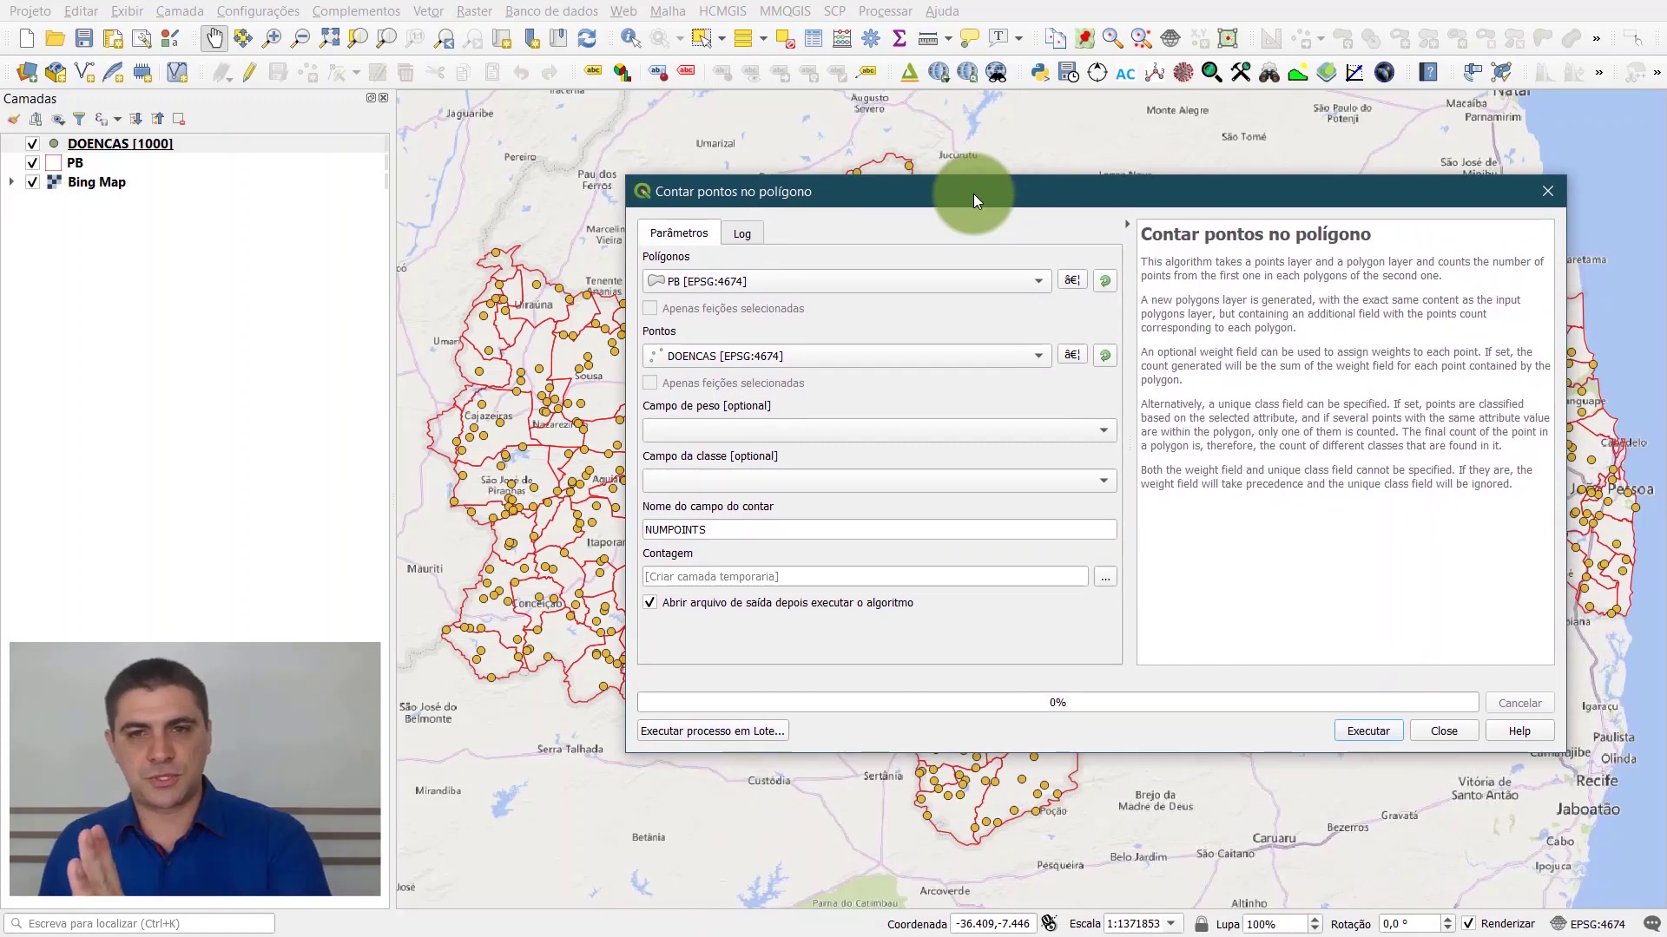
{"action": "left_click_drag", "start_coordinate": [974, 206], "coordinate": [823, 221]}
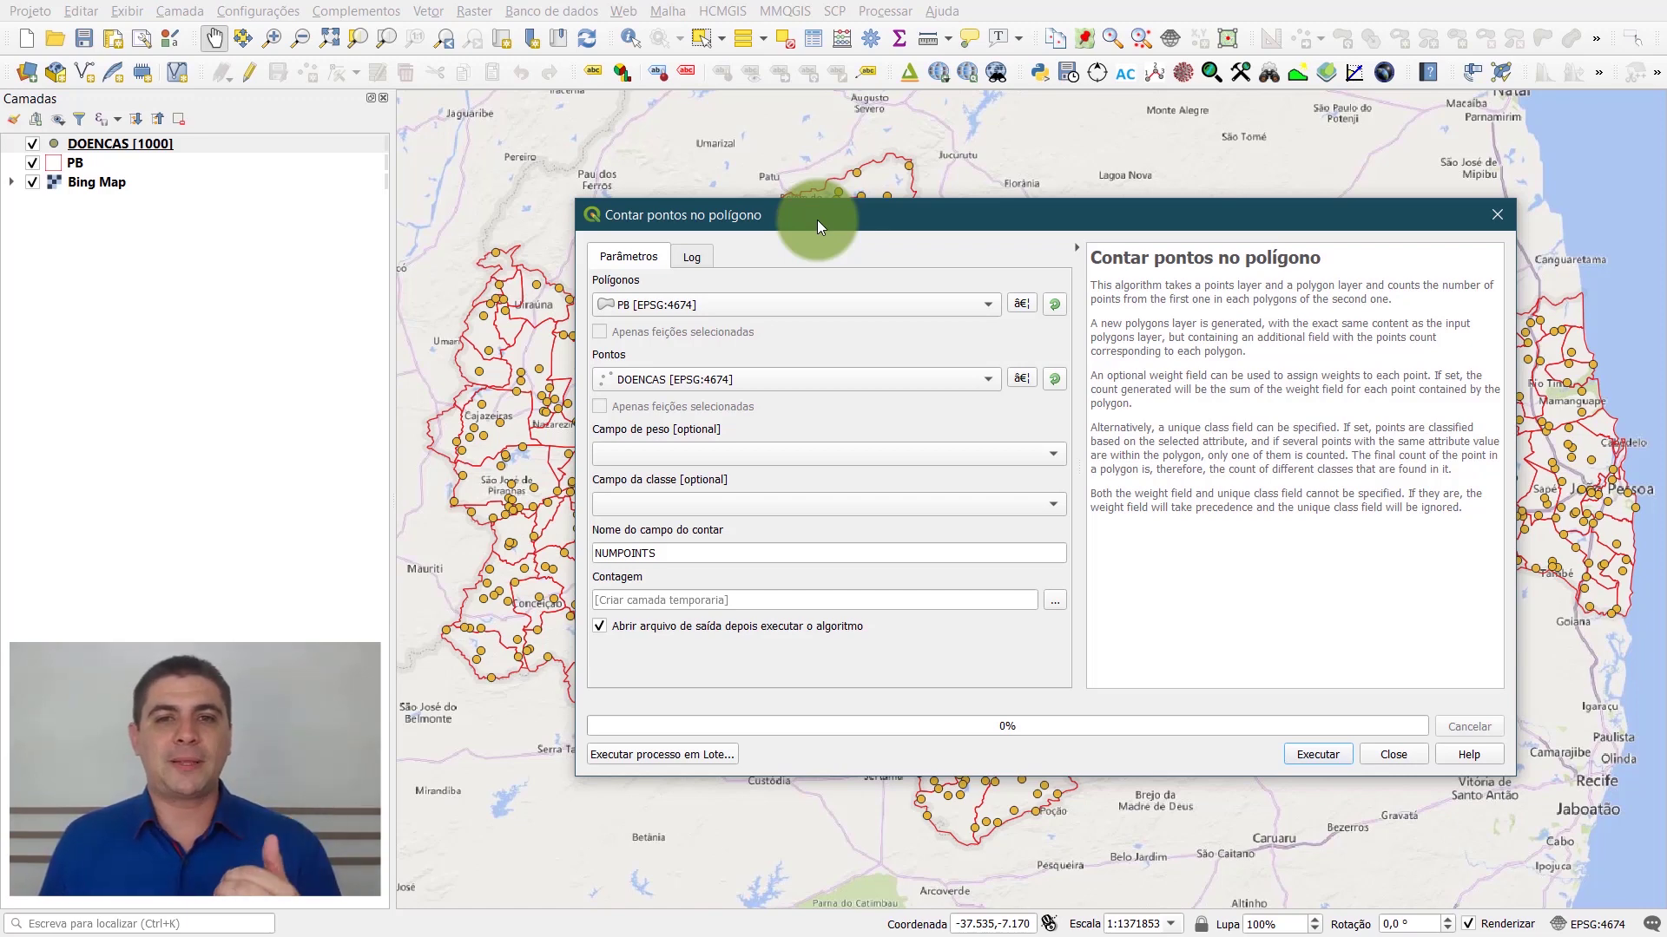
{"action": "left_click_drag", "start_coordinate": [815, 220], "coordinate": [793, 602]}
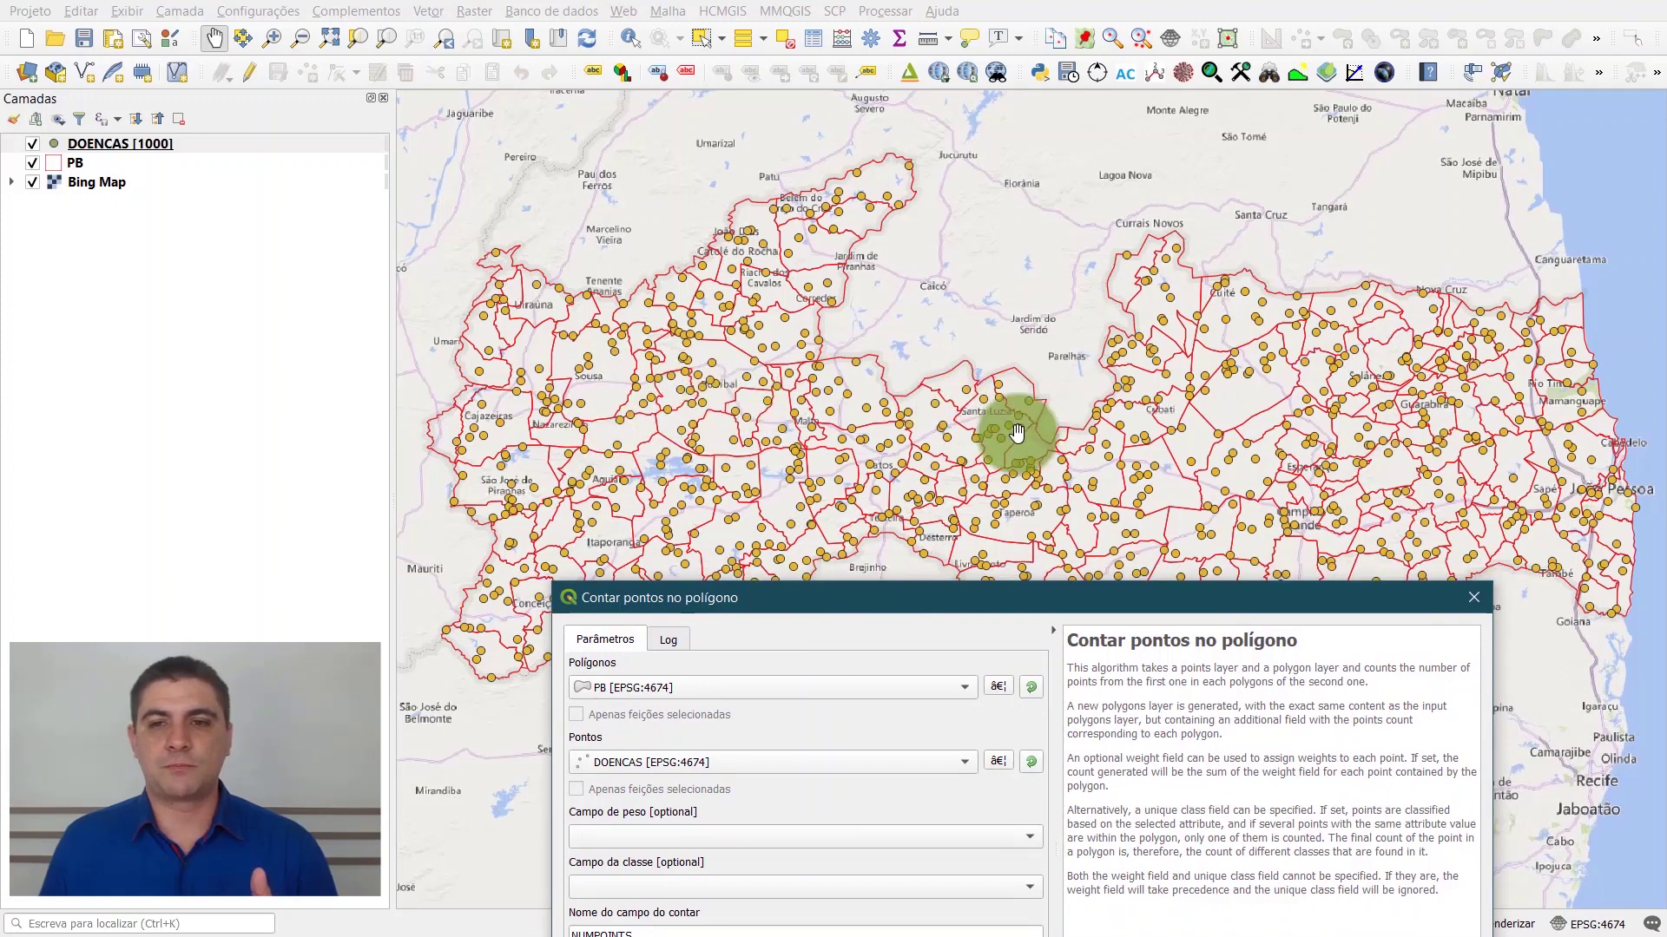
{"action": "left_click_drag", "start_coordinate": [1003, 597], "coordinate": [1043, 205]}
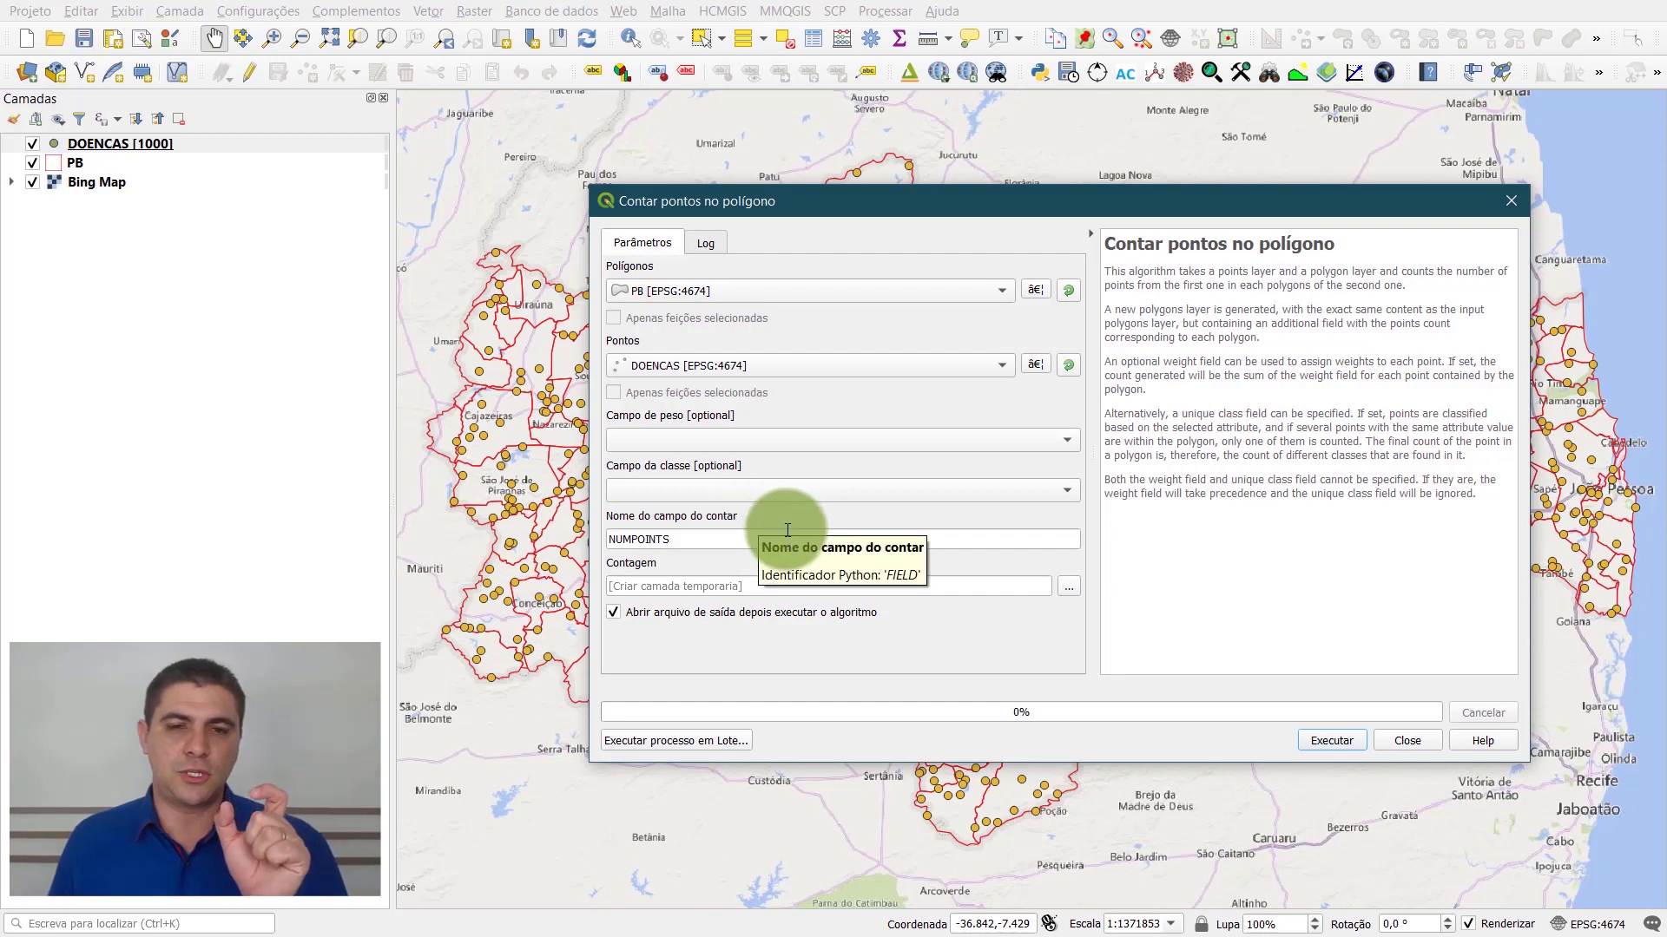
Name the count field PONTOS, run the point count with a temporary output layer, and close the tool.
{"action": "double_click", "coordinate": [694, 539]}
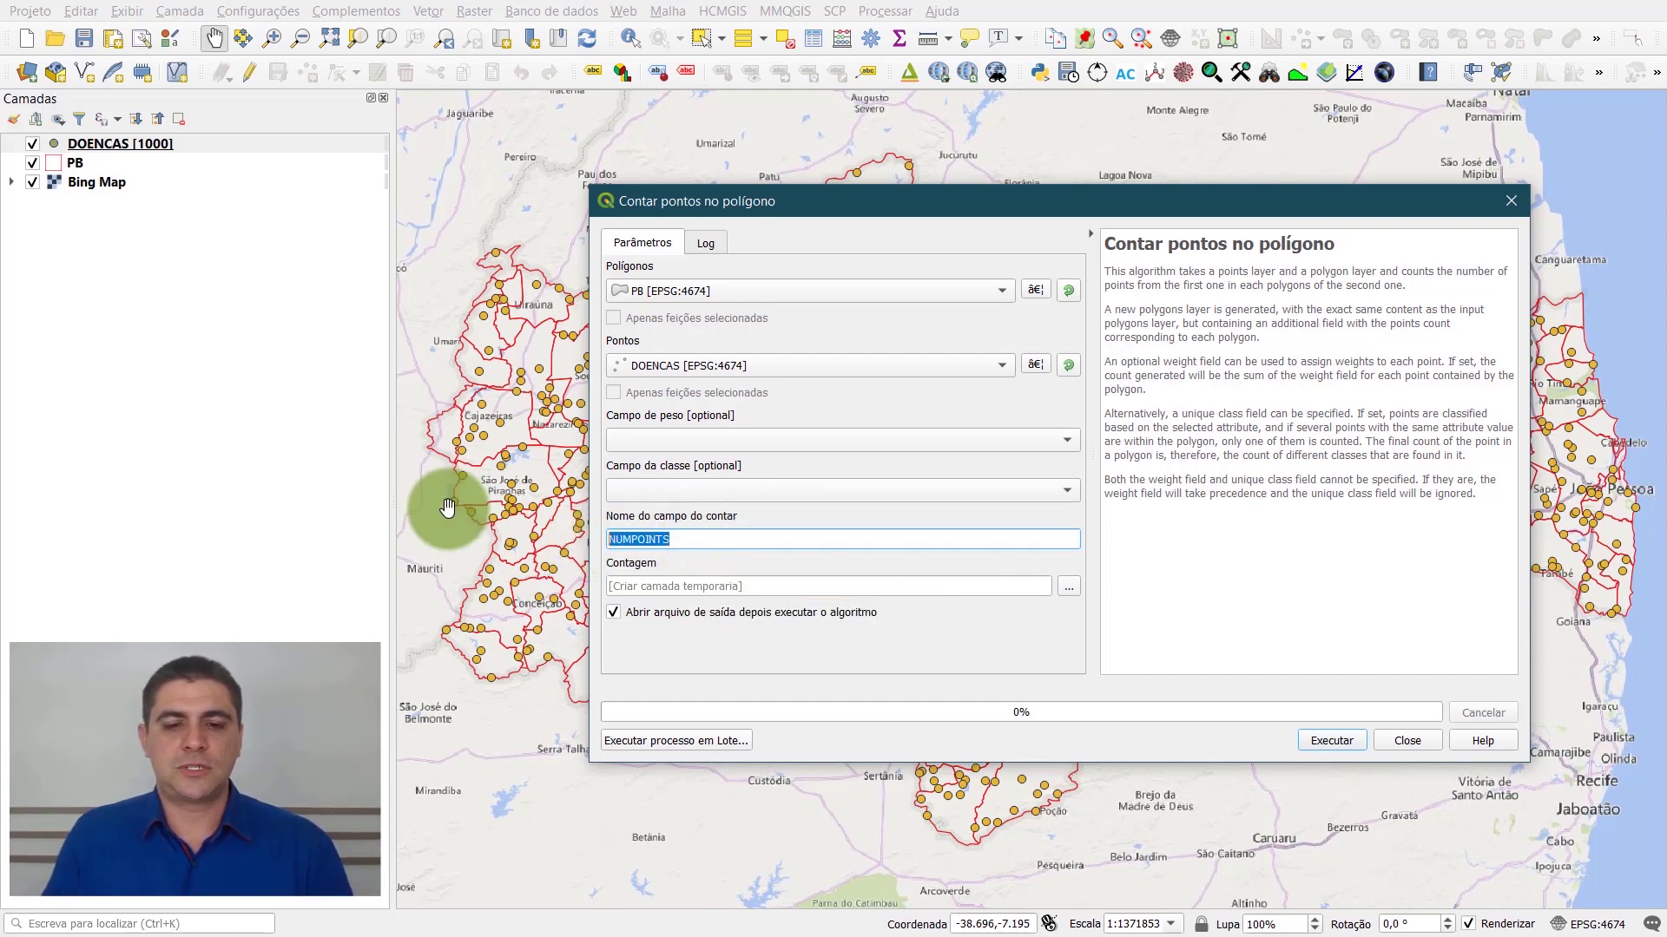
{"action": "type", "text": "PONTOS"}
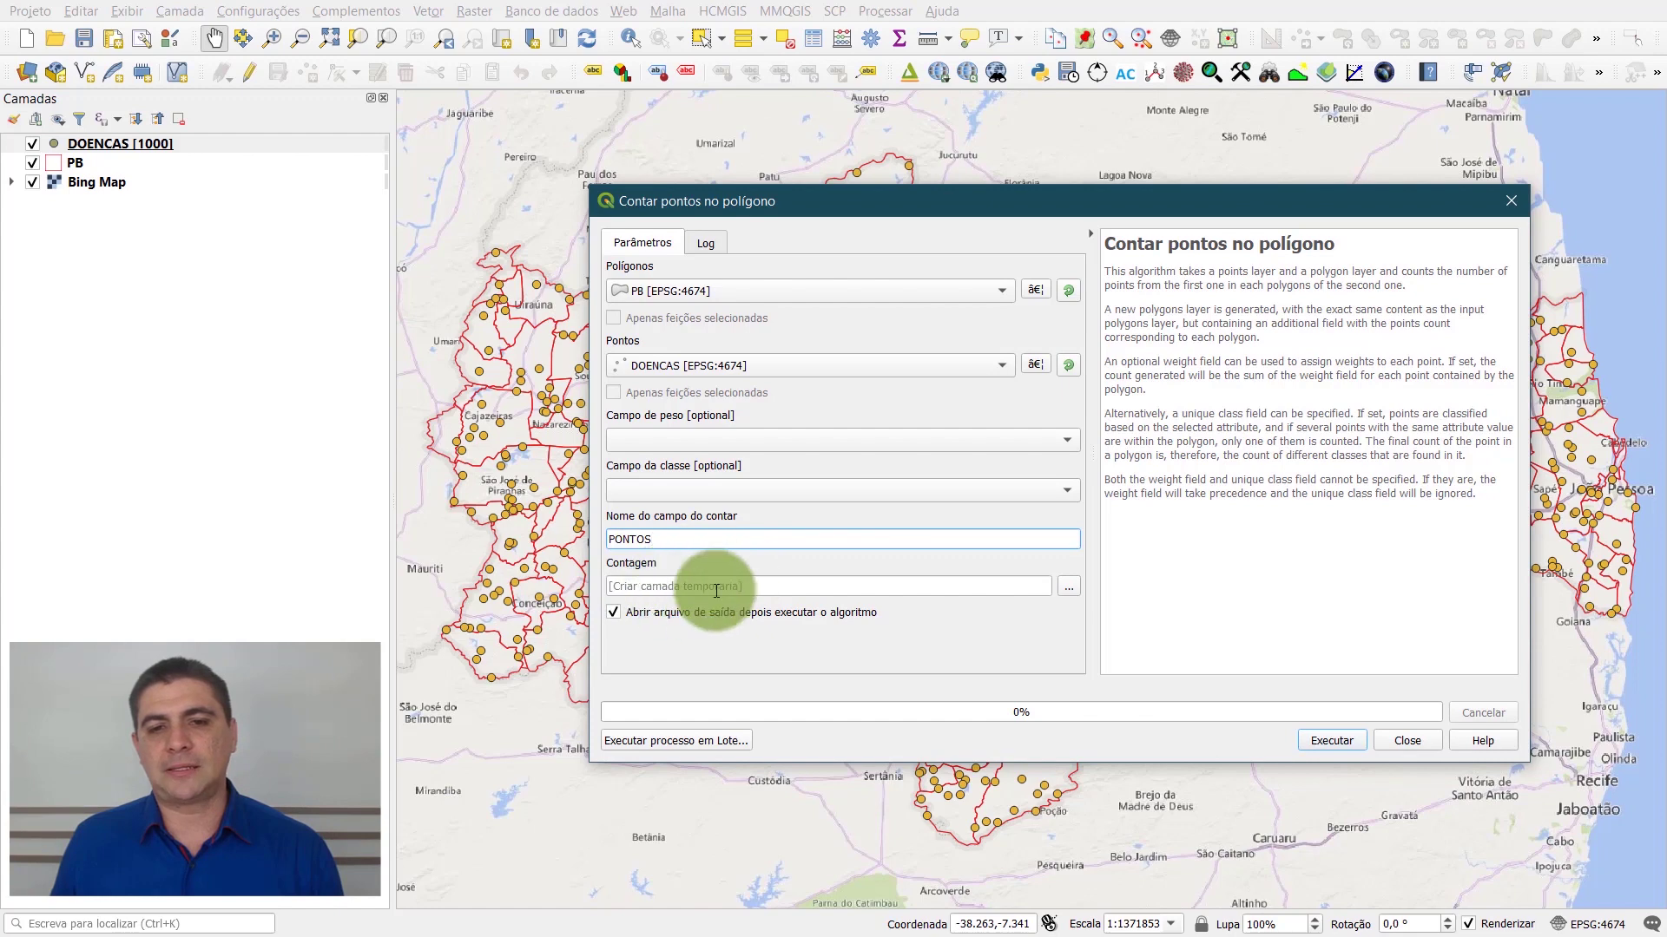
{"action": "left_click", "coordinate": [1069, 589]}
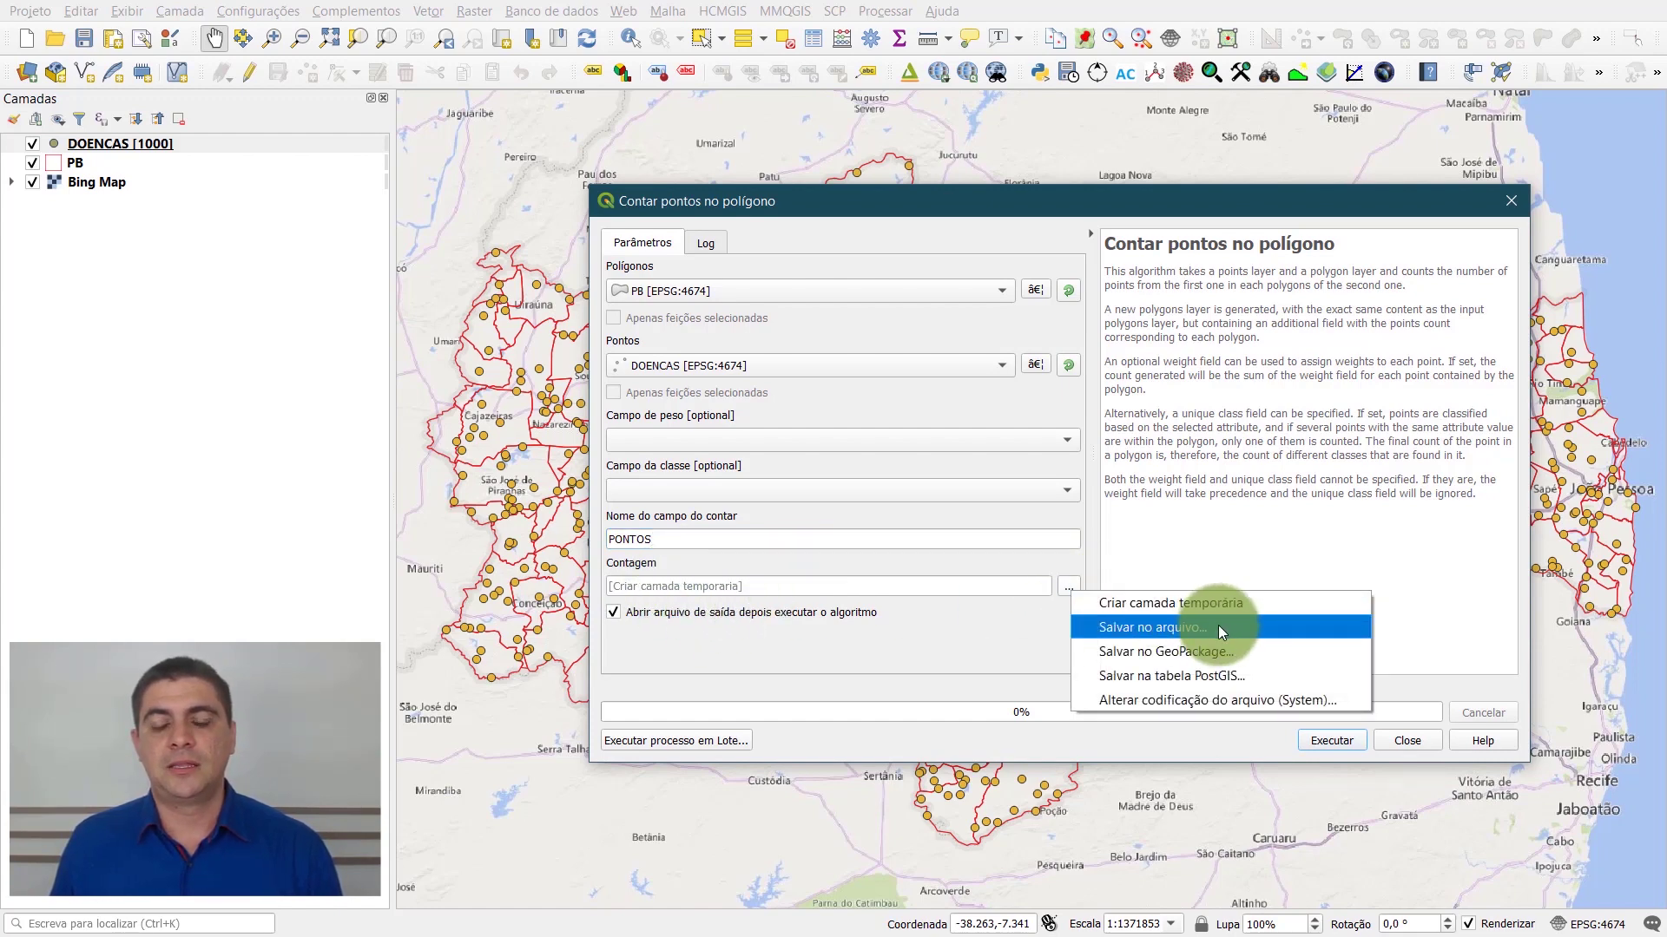
{"action": "left_click", "coordinate": [981, 628]}
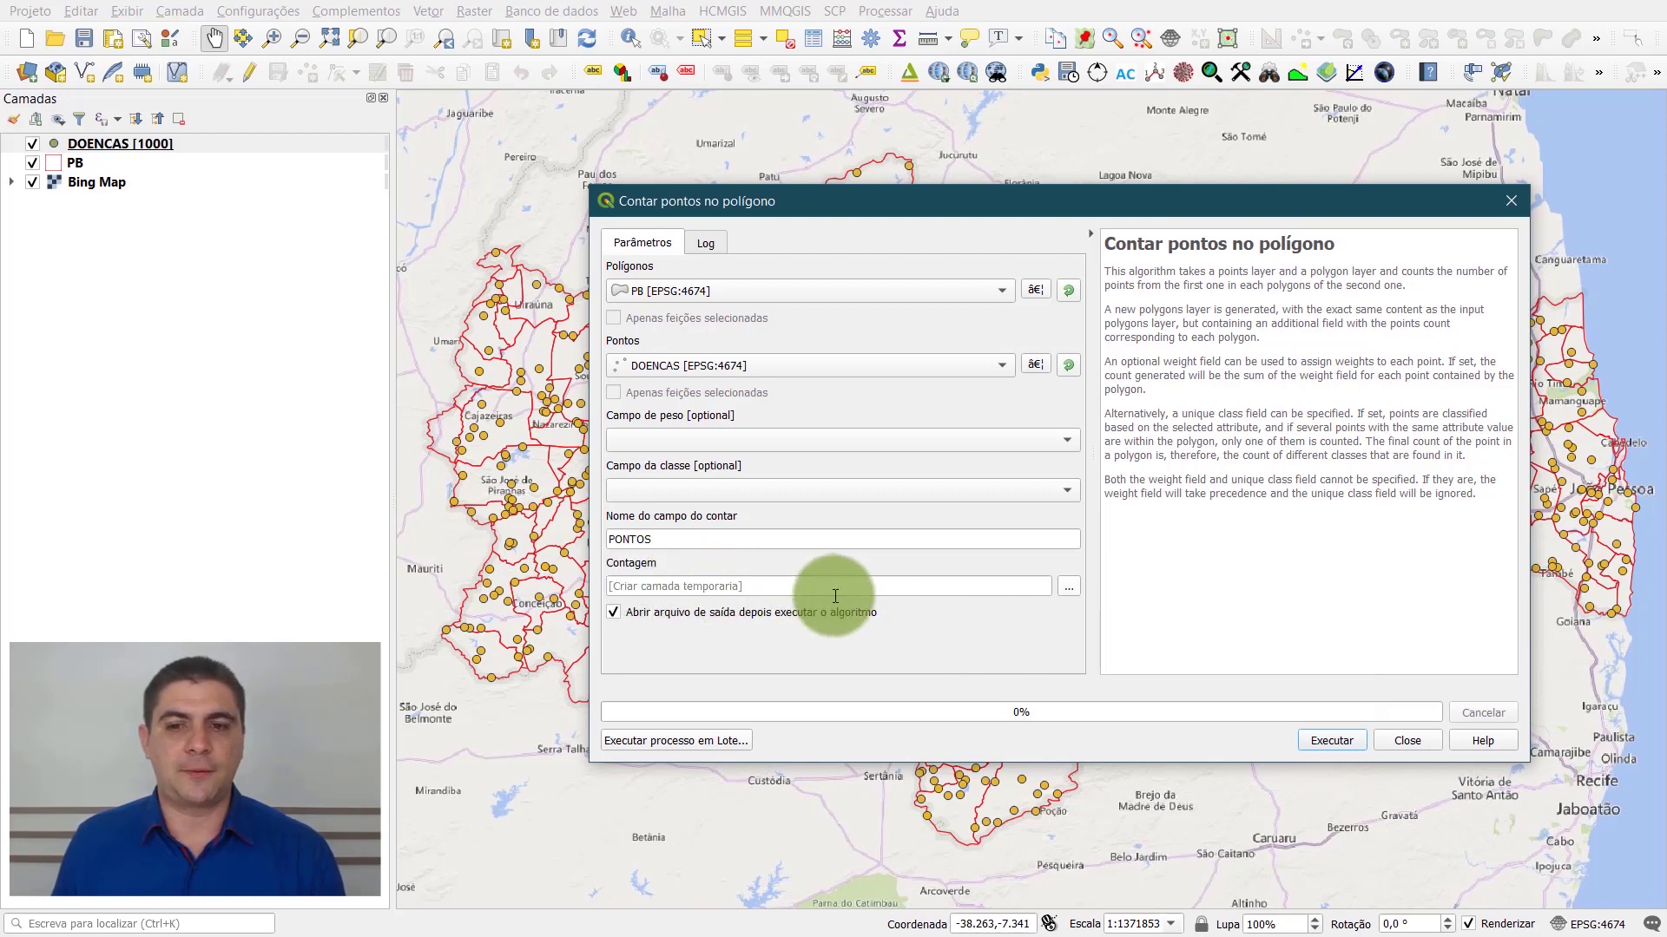
{"action": "left_click", "coordinate": [1356, 743]}
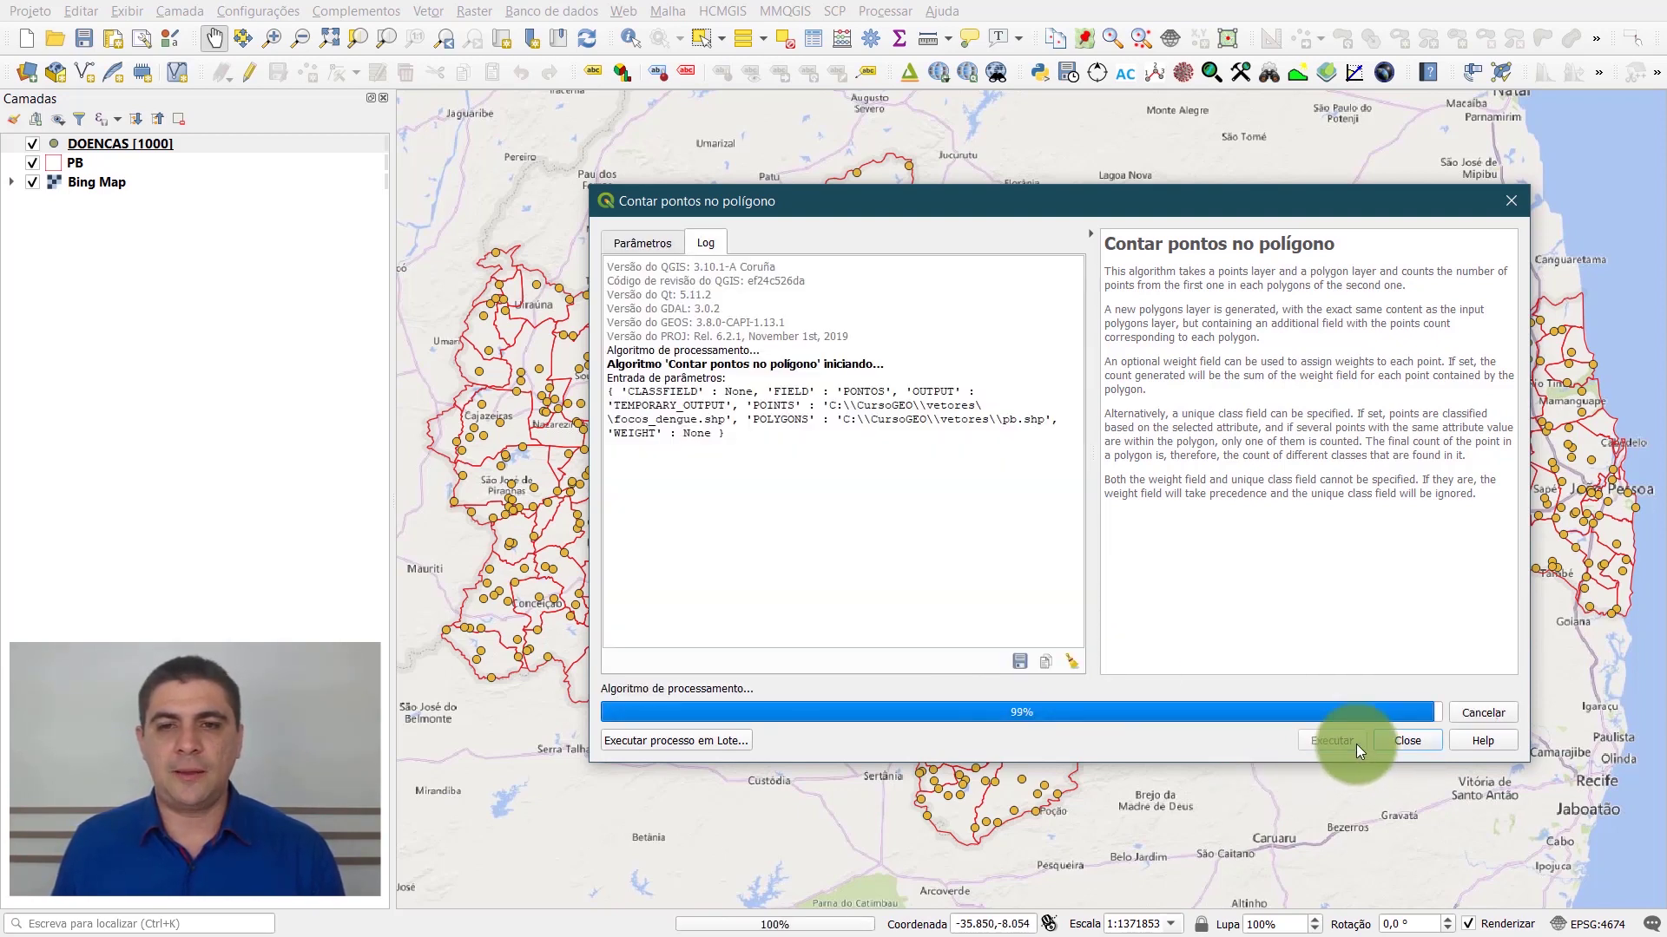
{"action": "left_click", "coordinate": [1401, 741]}
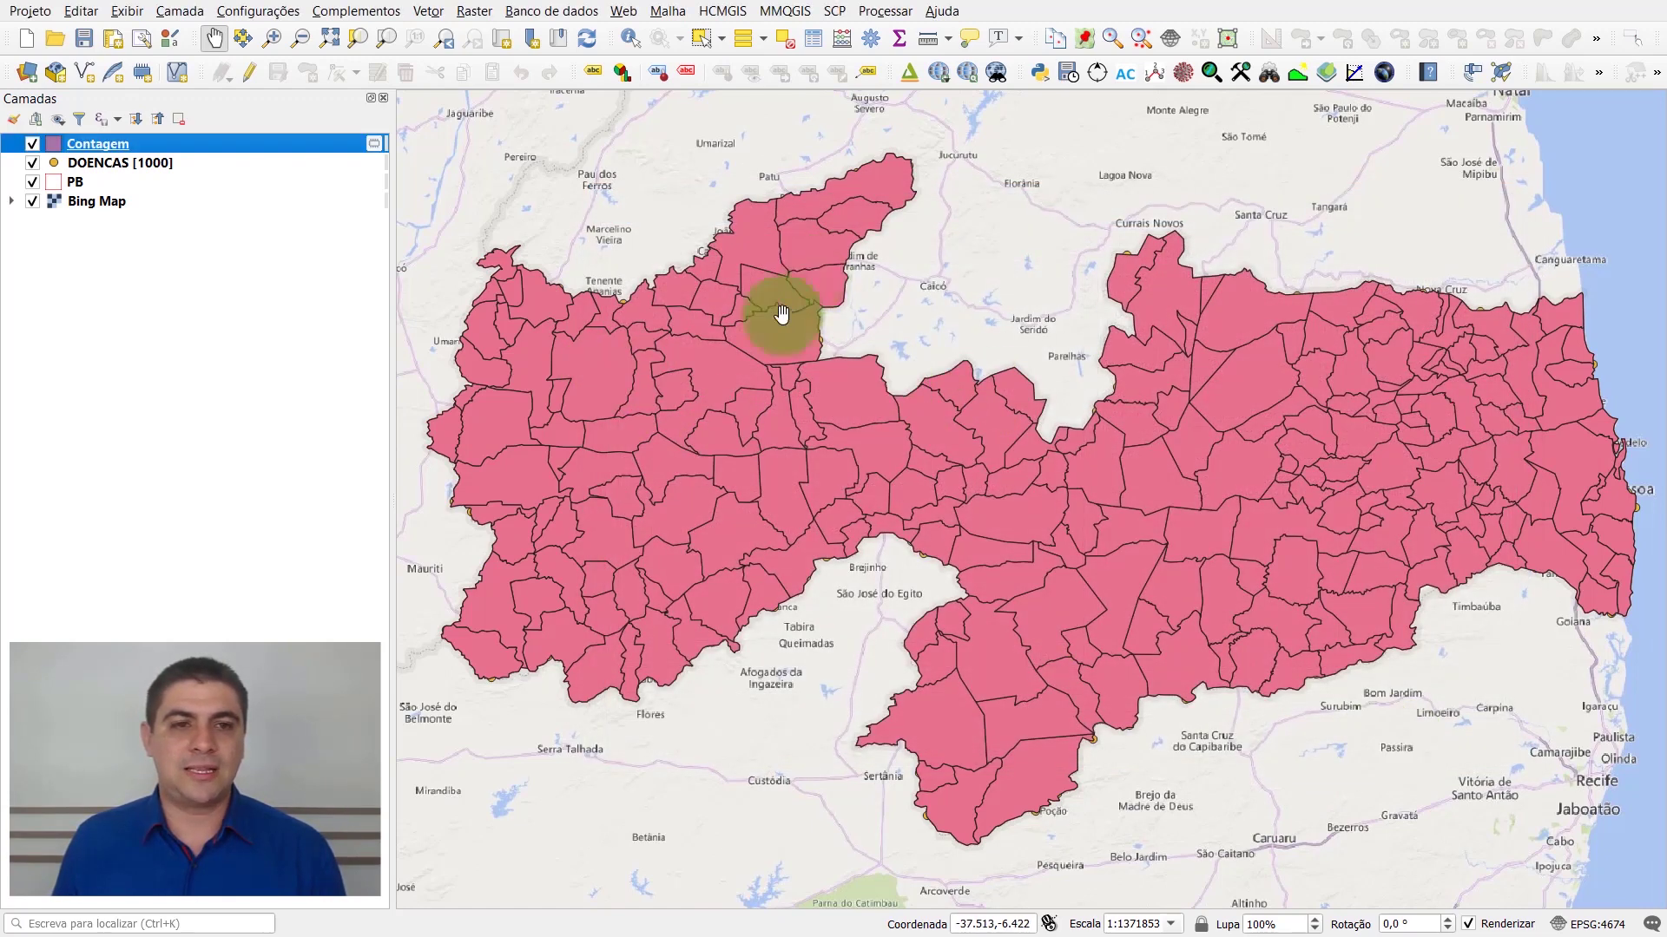
Open the attribute table of the Contagem layer and bring its PONTOS column into view.
{"action": "right_click", "coordinate": [158, 143]}
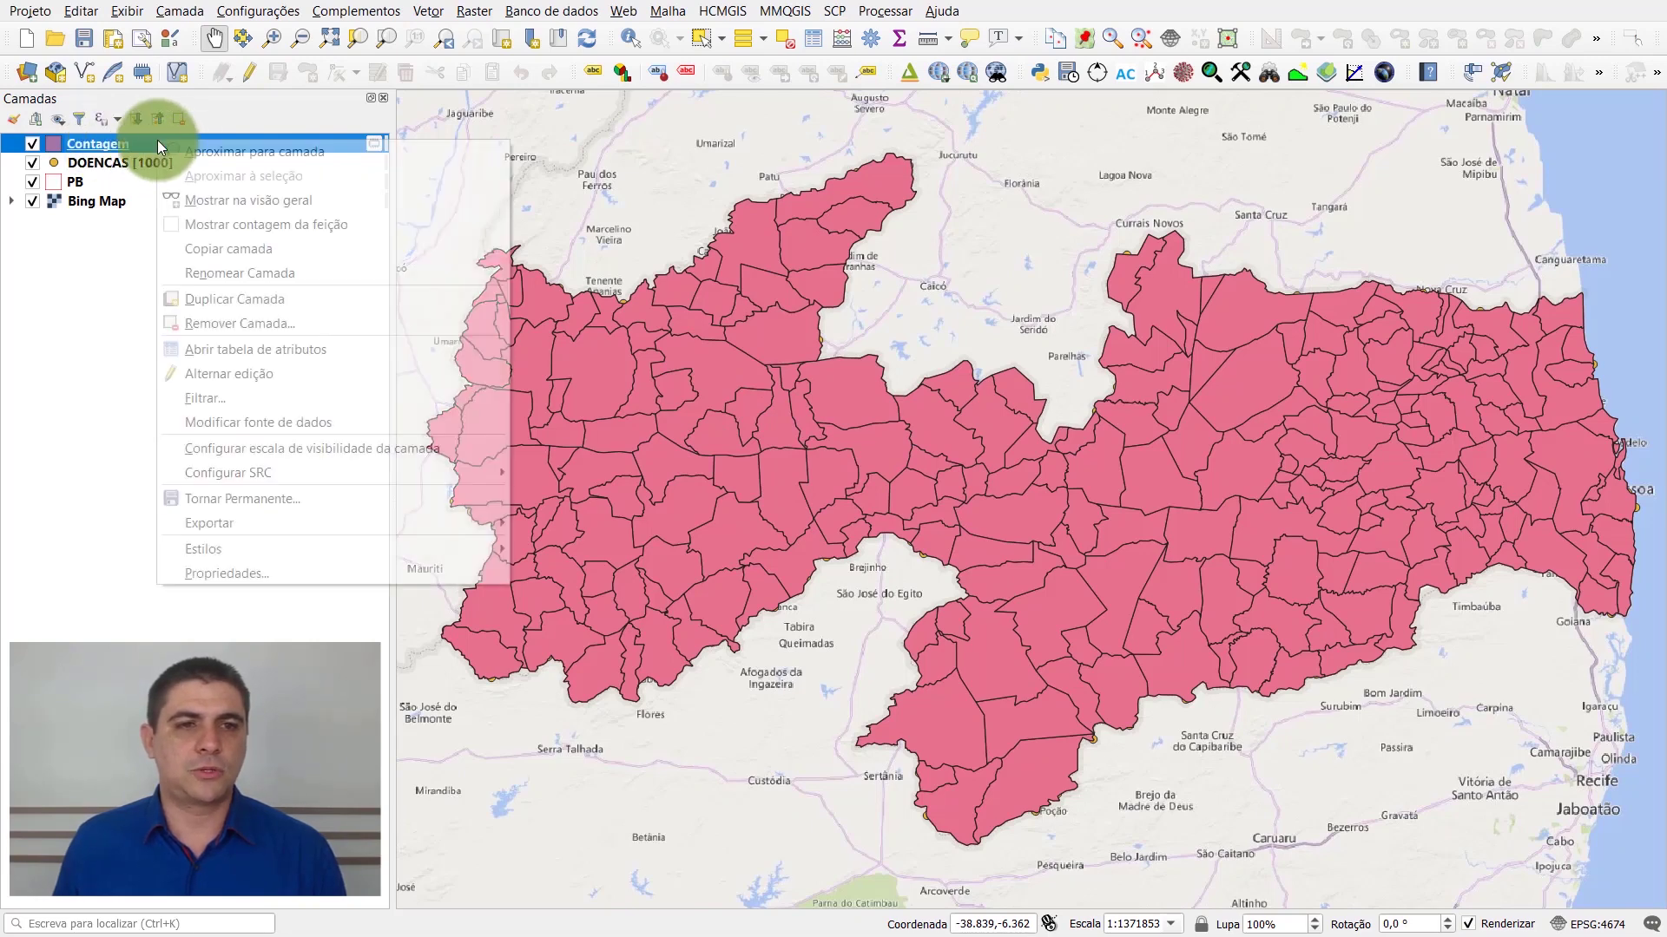
{"action": "left_click", "coordinate": [305, 352]}
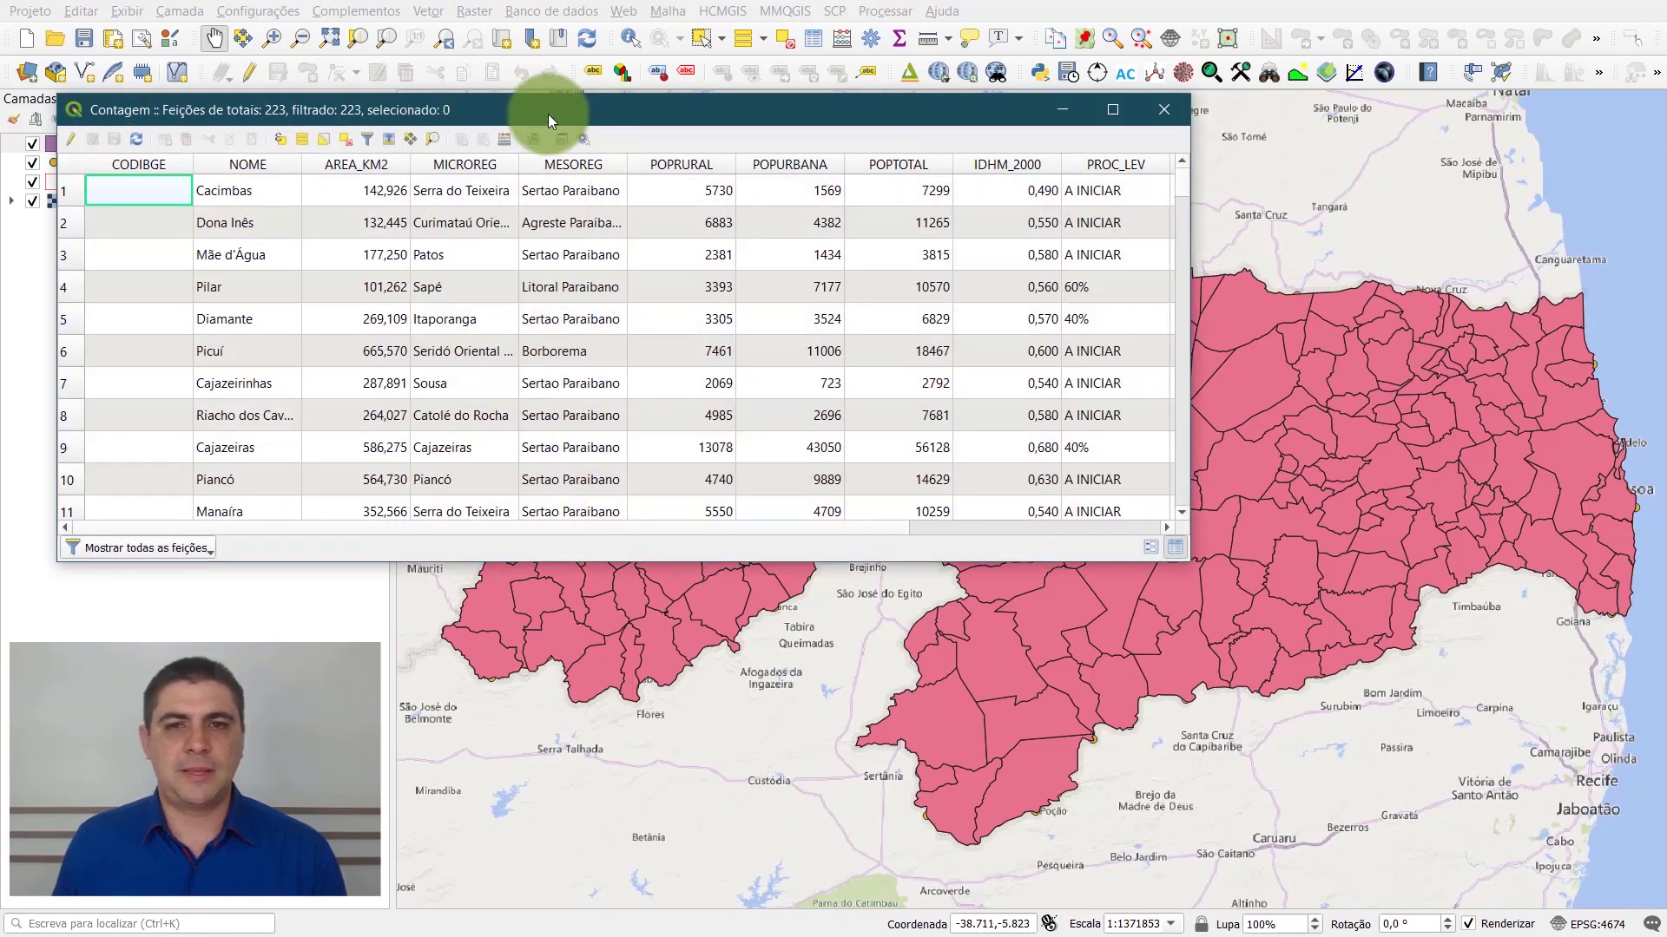
{"action": "left_click_drag", "start_coordinate": [539, 106], "coordinate": [527, 73]}
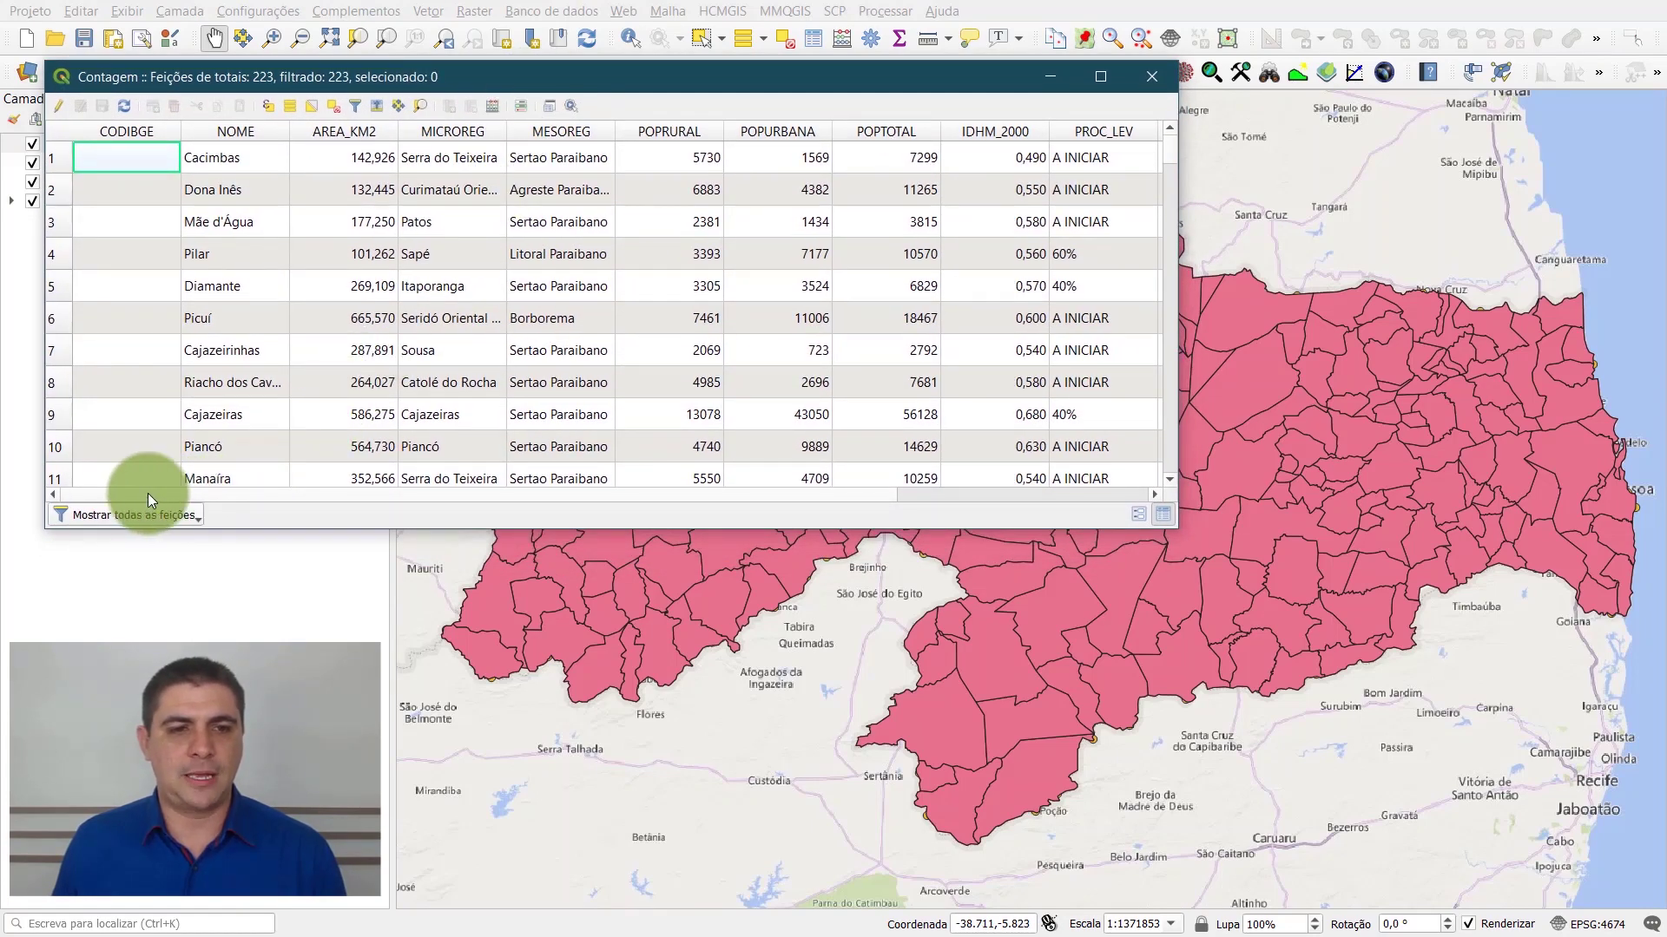
{"action": "left_click_drag", "start_coordinate": [148, 493], "coordinate": [580, 514]}
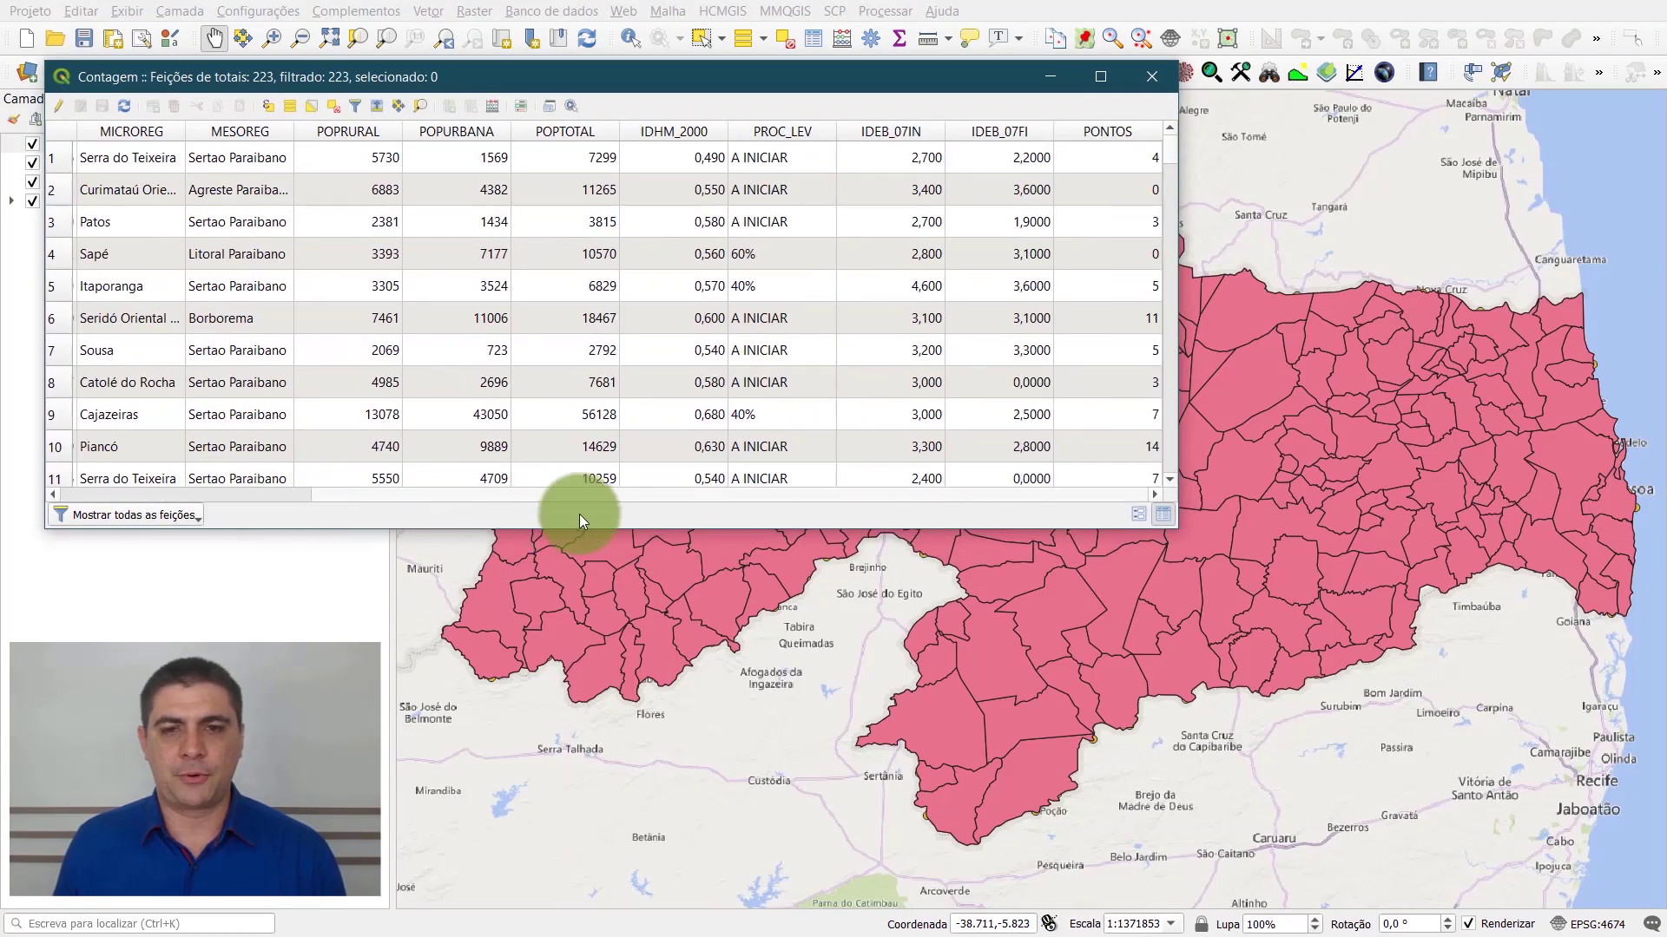
Sort the Contagem table by PONTOS in ascending and descending order to compare the municipalities, and close the table.
{"action": "left_click", "coordinate": [1139, 132]}
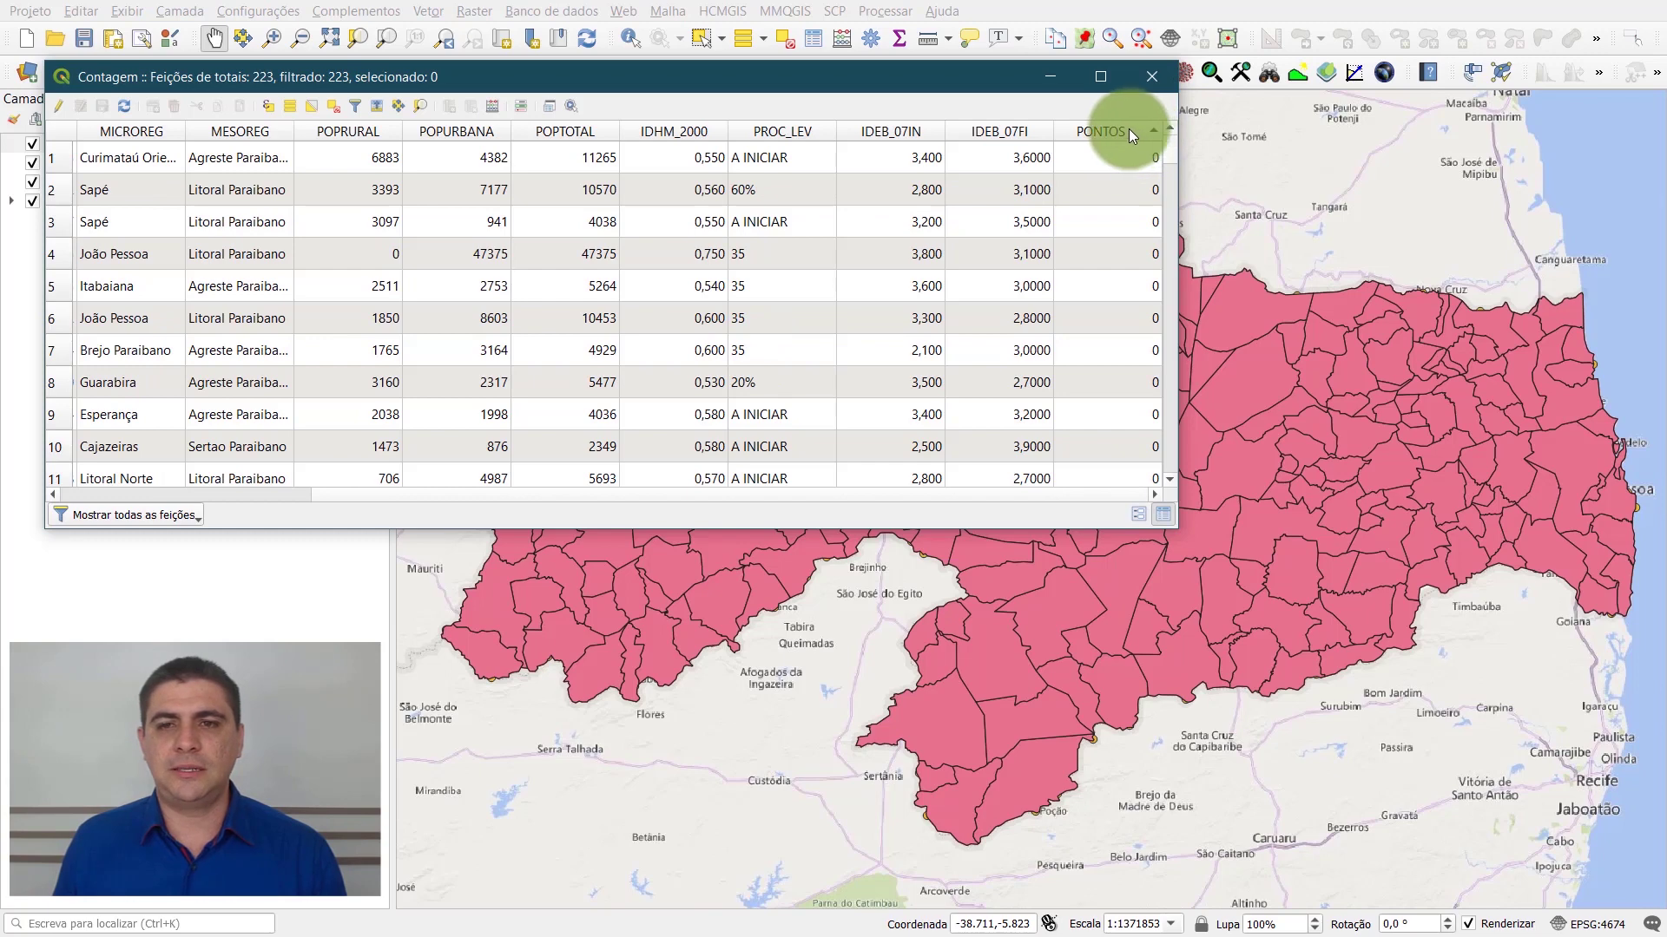
{"action": "left_click", "coordinate": [1128, 131]}
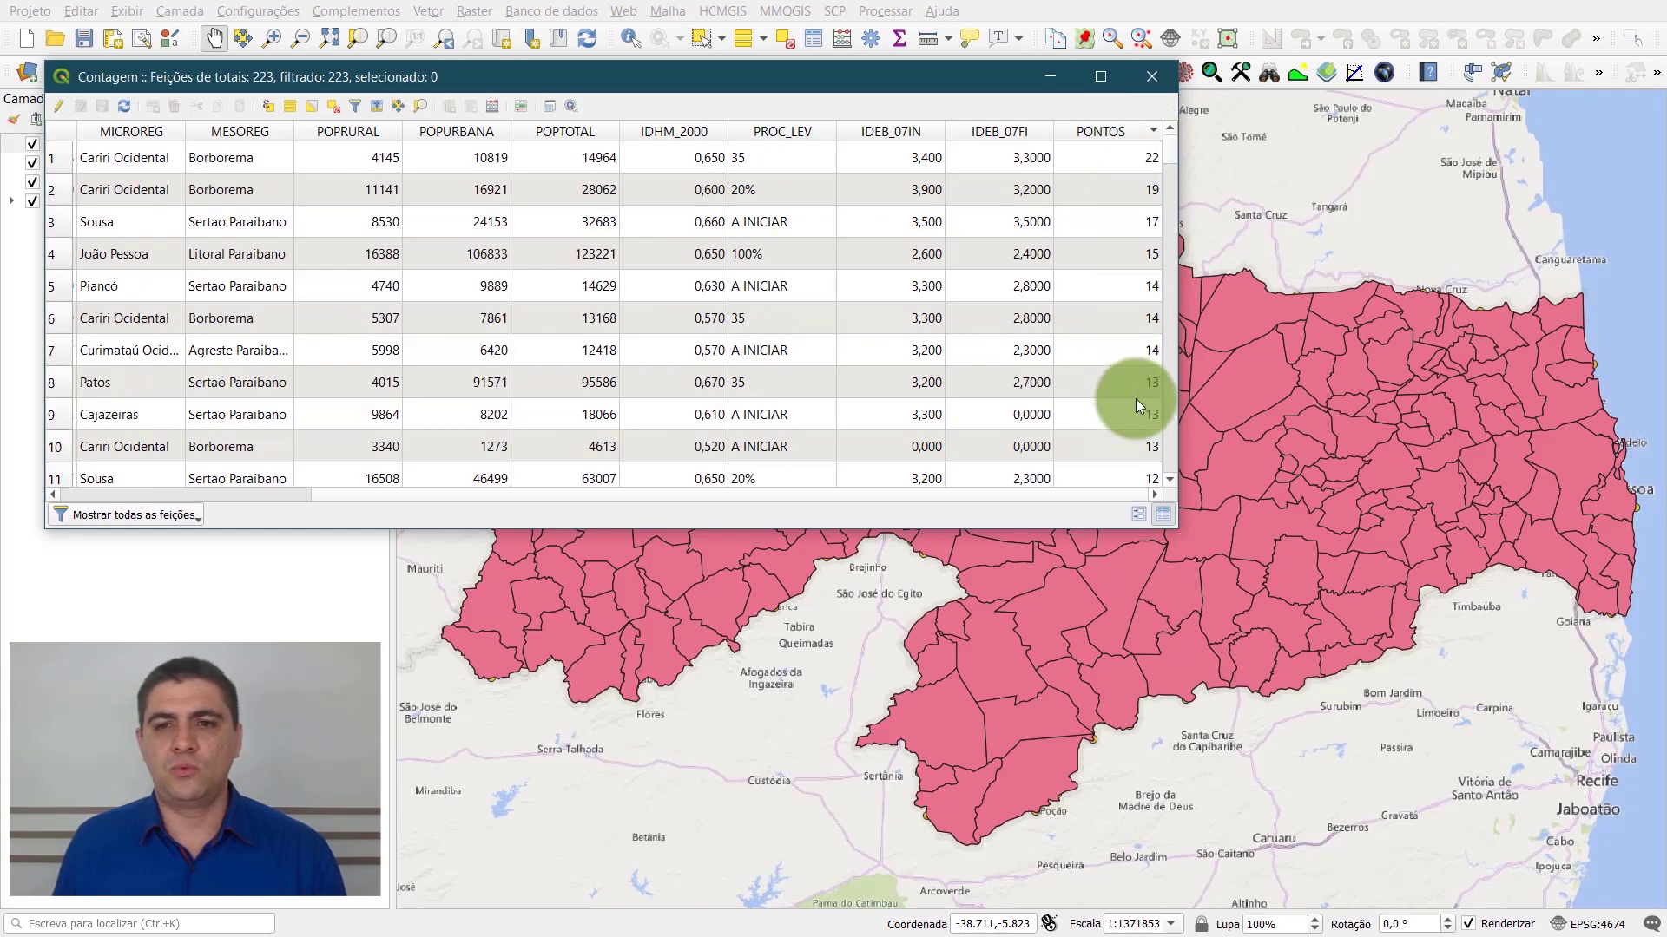
{"action": "scroll", "coordinate": [1132, 408], "scroll_direction": "down", "scroll_amount": 6}
{"action": "scroll", "coordinate": [1129, 420], "scroll_direction": "up", "scroll_amount": 6}
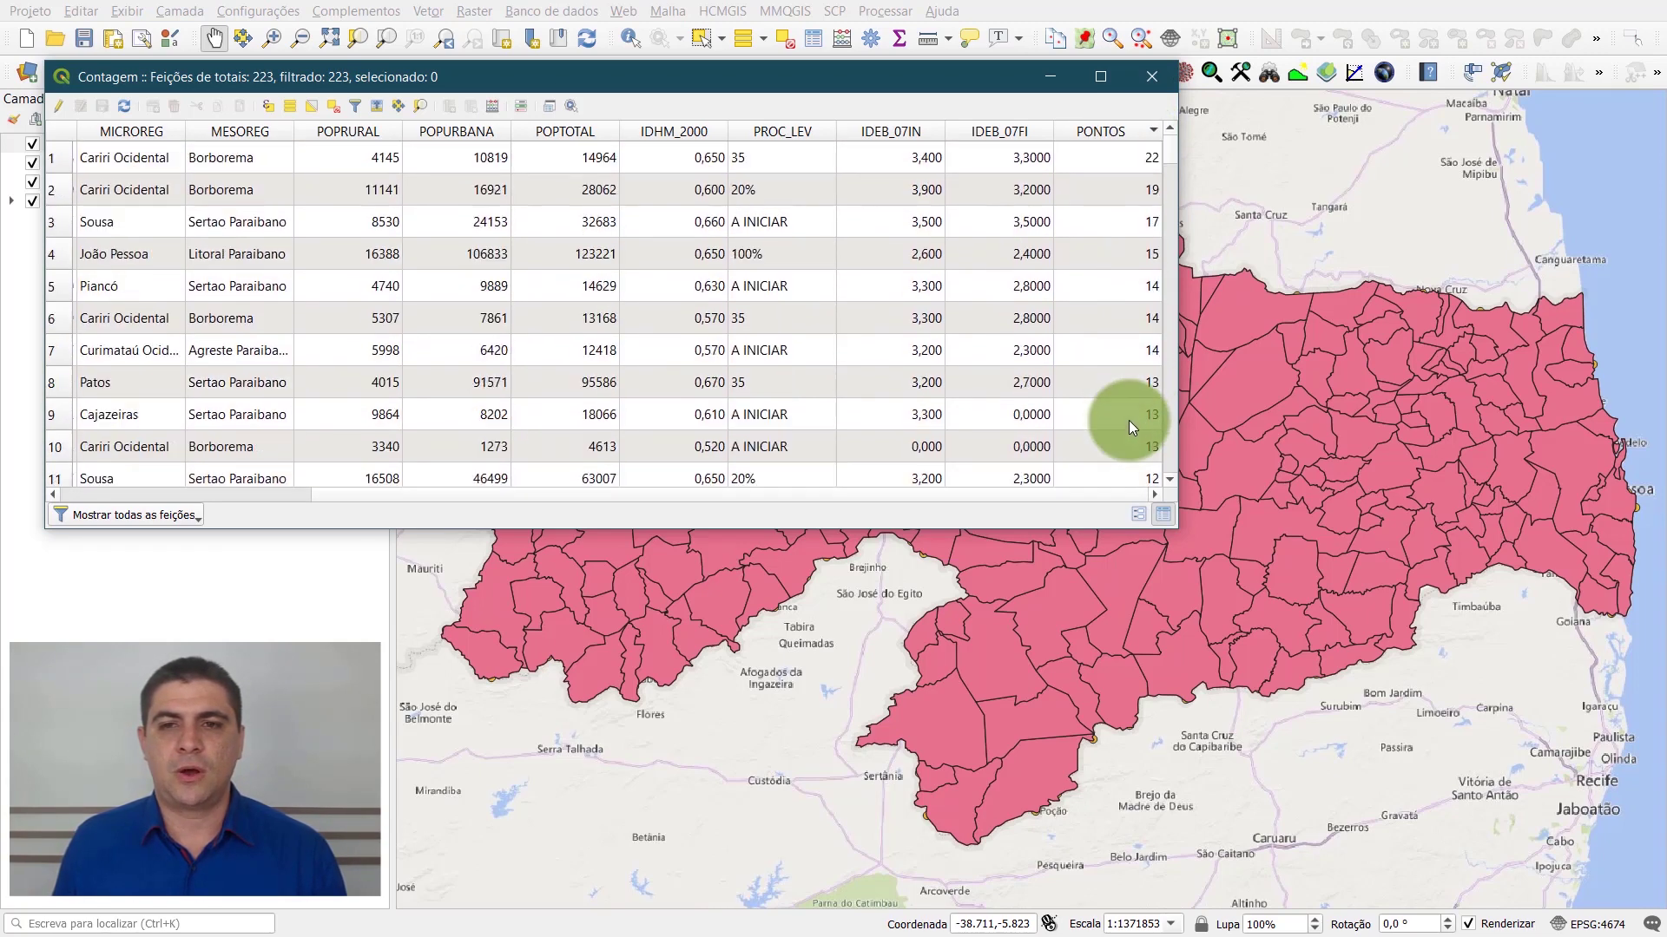
{"action": "left_click", "coordinate": [1126, 133]}
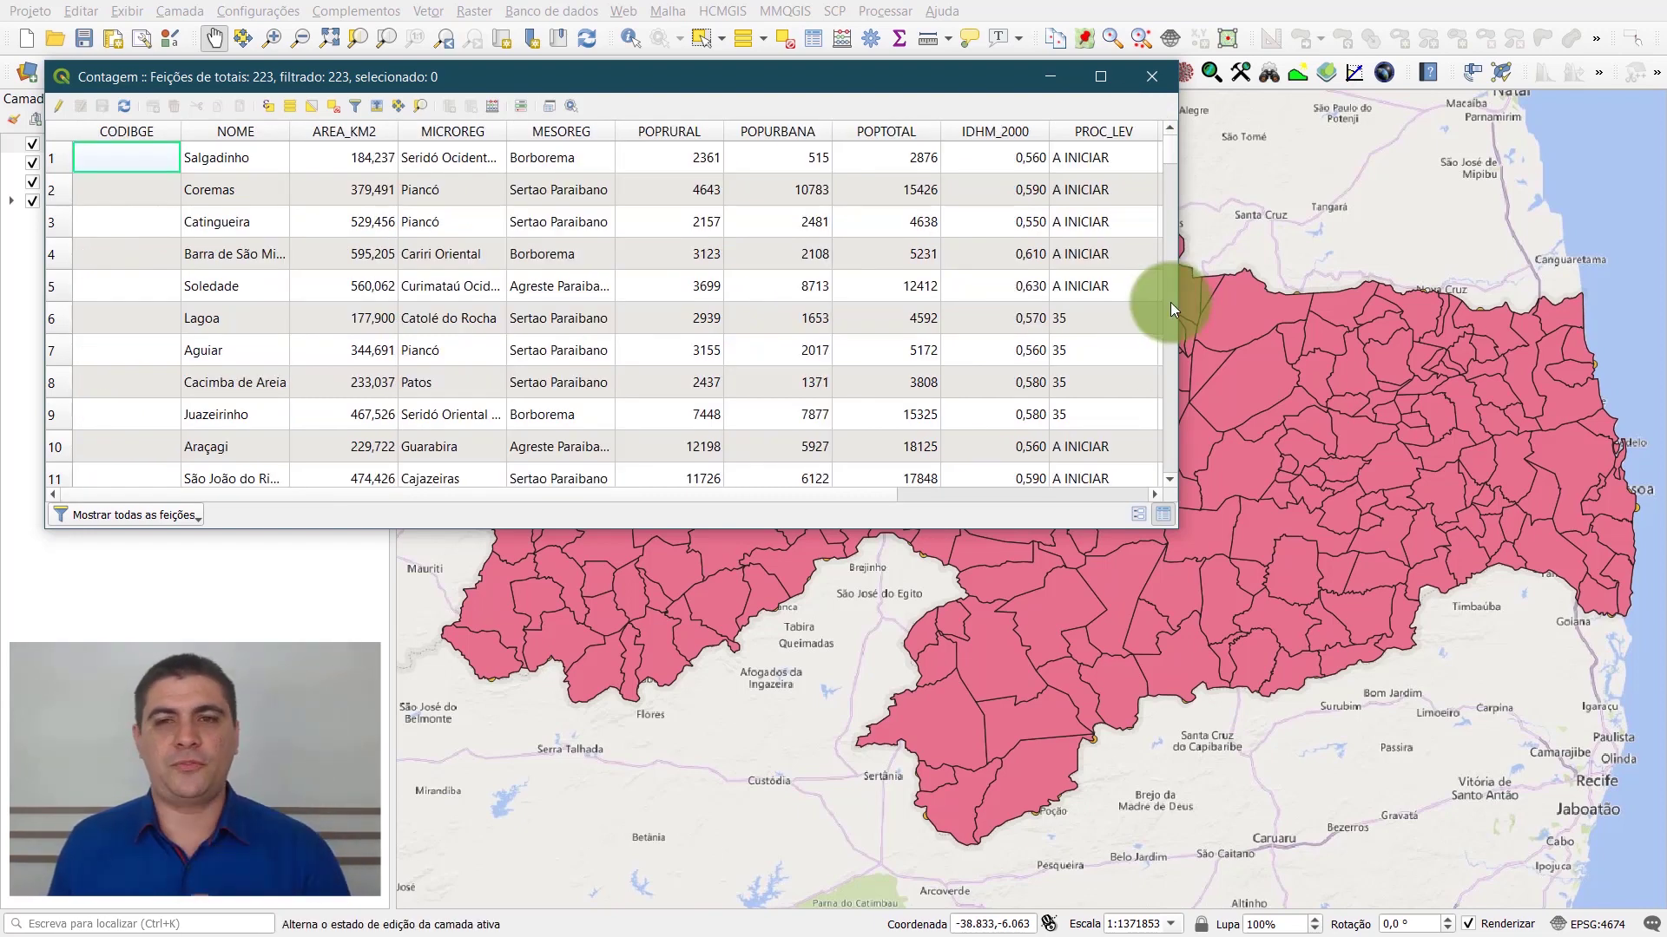
{"action": "left_click", "coordinate": [1153, 76]}
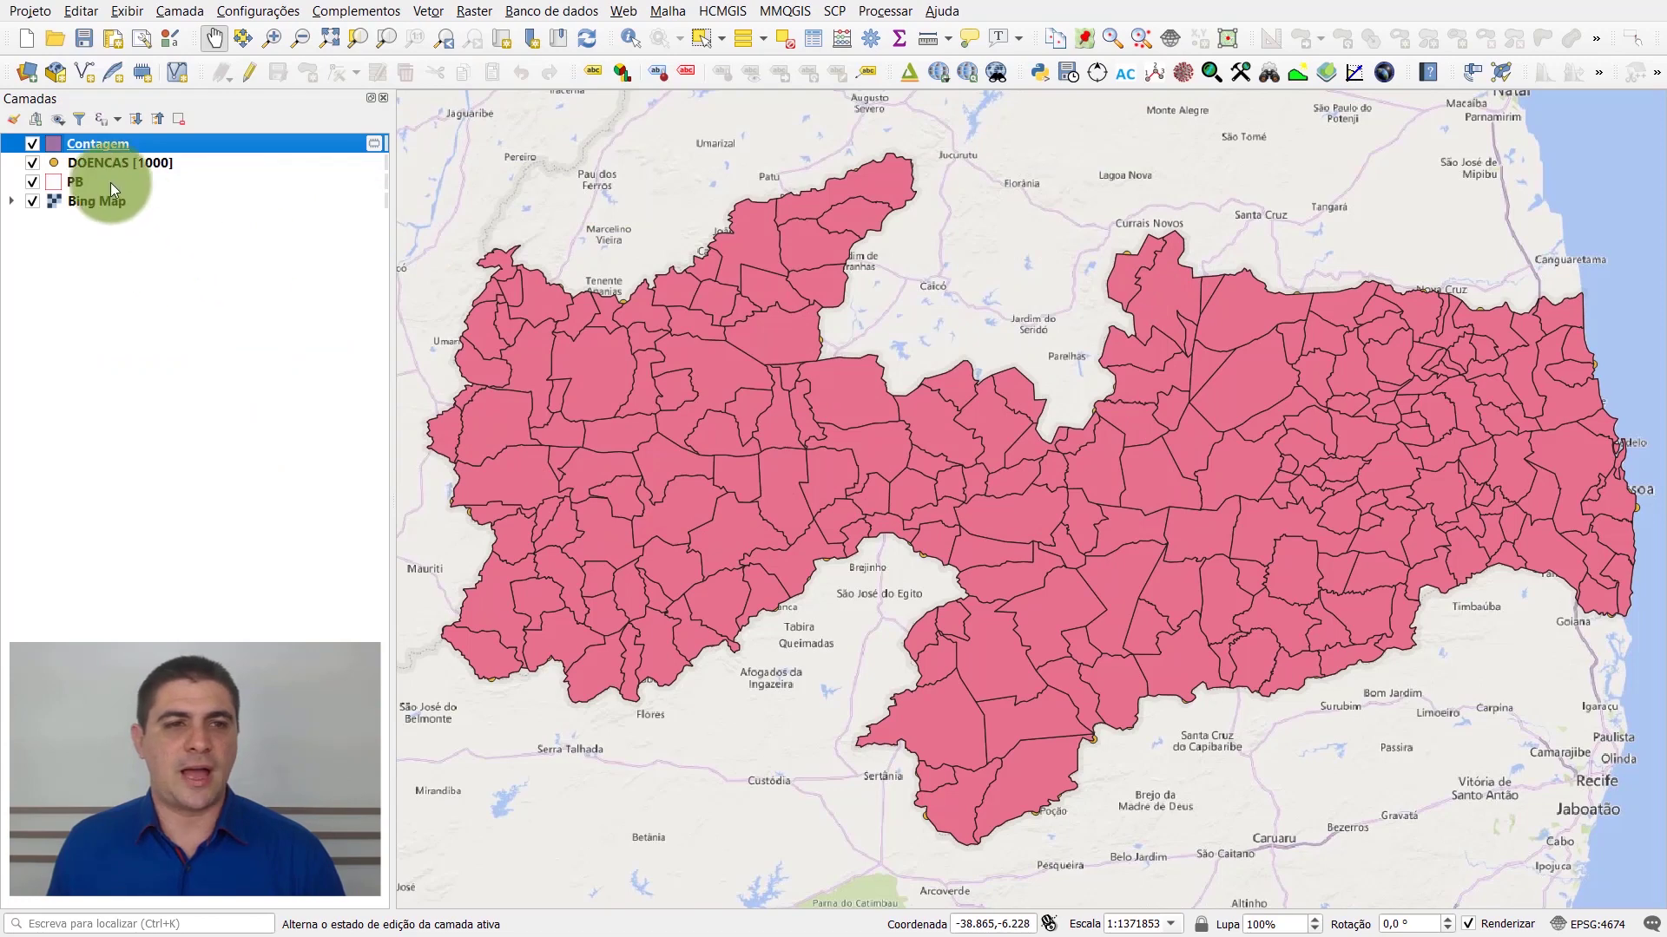
Examine the ID, X, Y and PESO fields in the DOENCAS attribute table, and close it.
{"action": "right_click", "coordinate": [174, 165]}
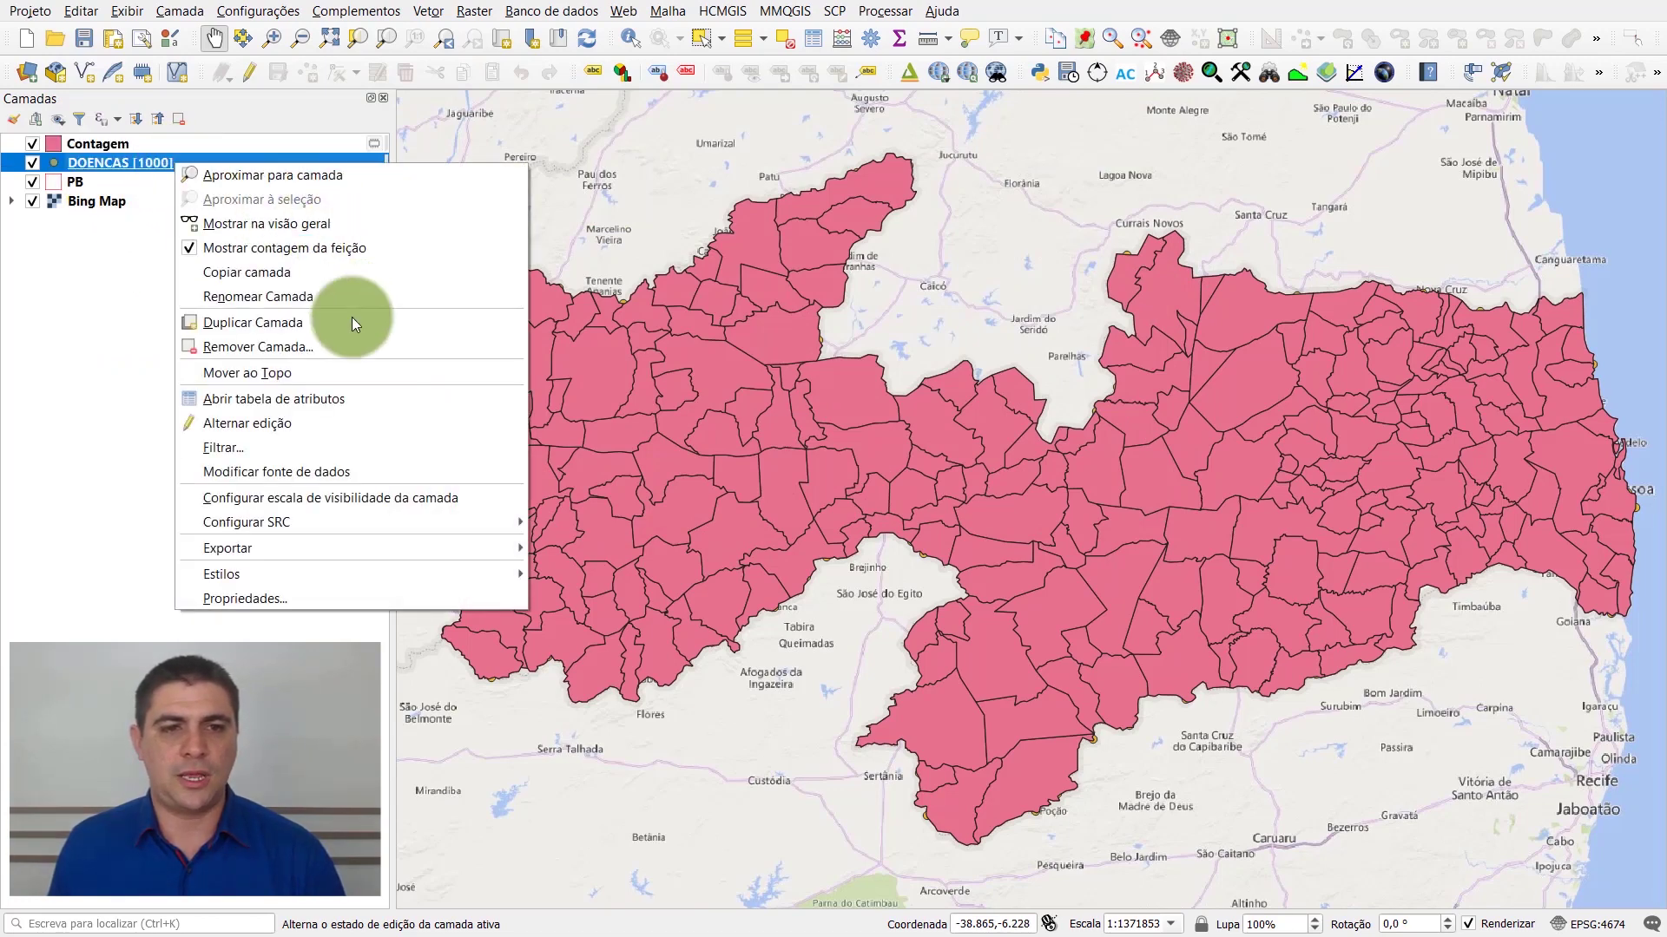
{"action": "left_click", "coordinate": [334, 397]}
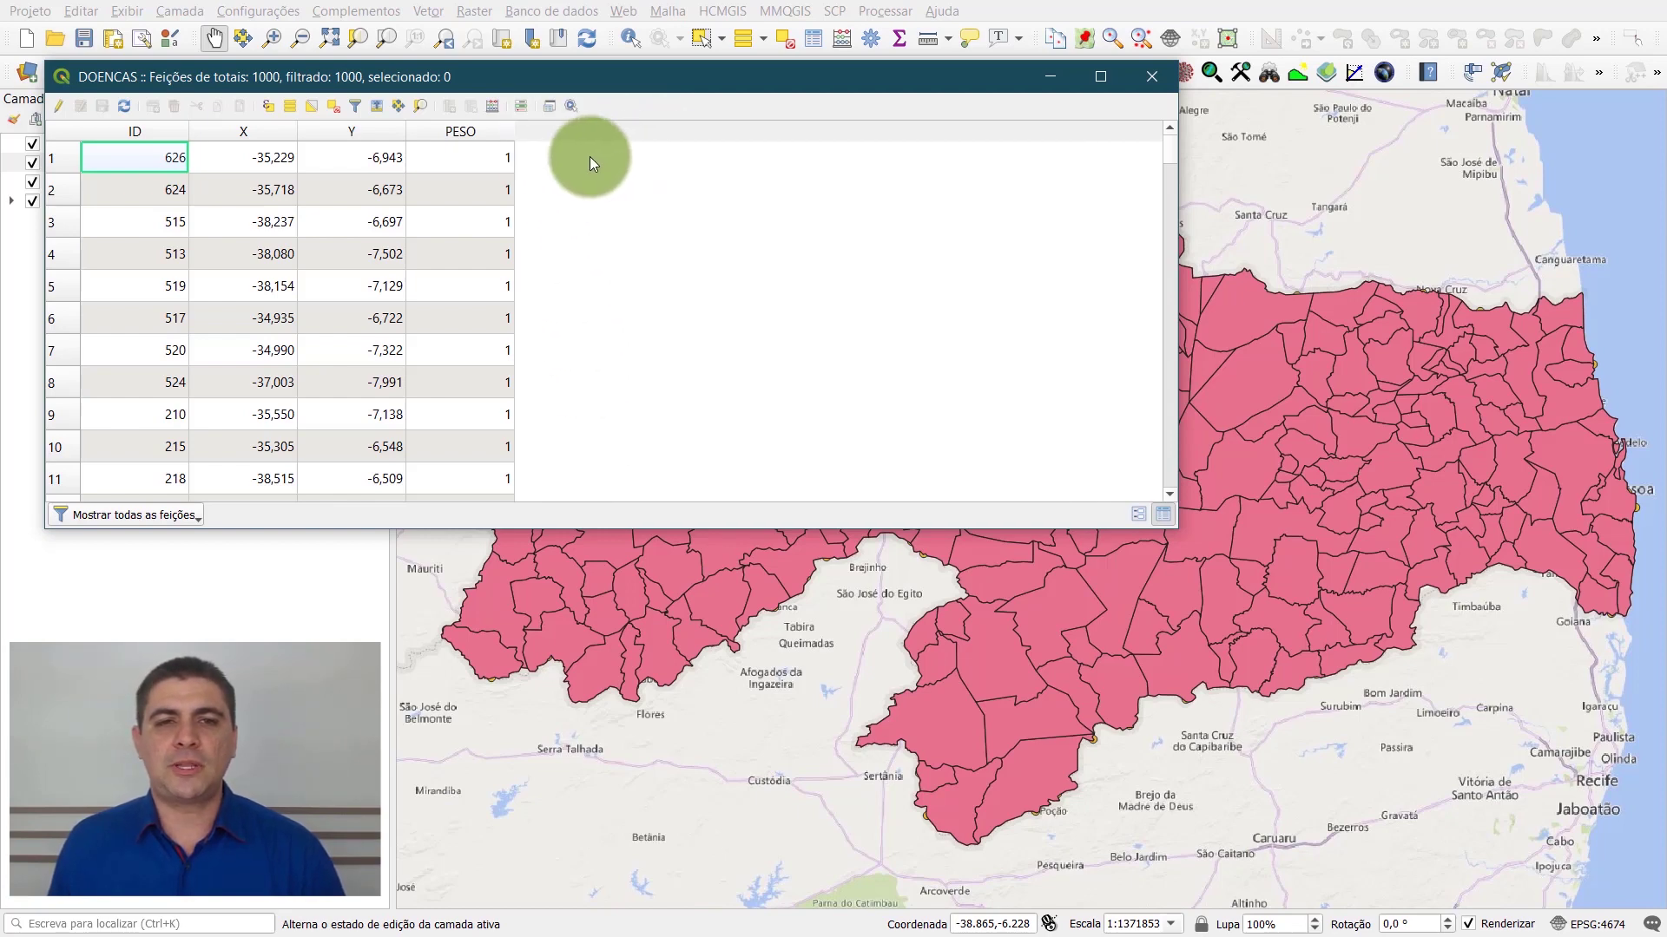
{"action": "left_click_drag", "start_coordinate": [639, 78], "coordinate": [609, 29]}
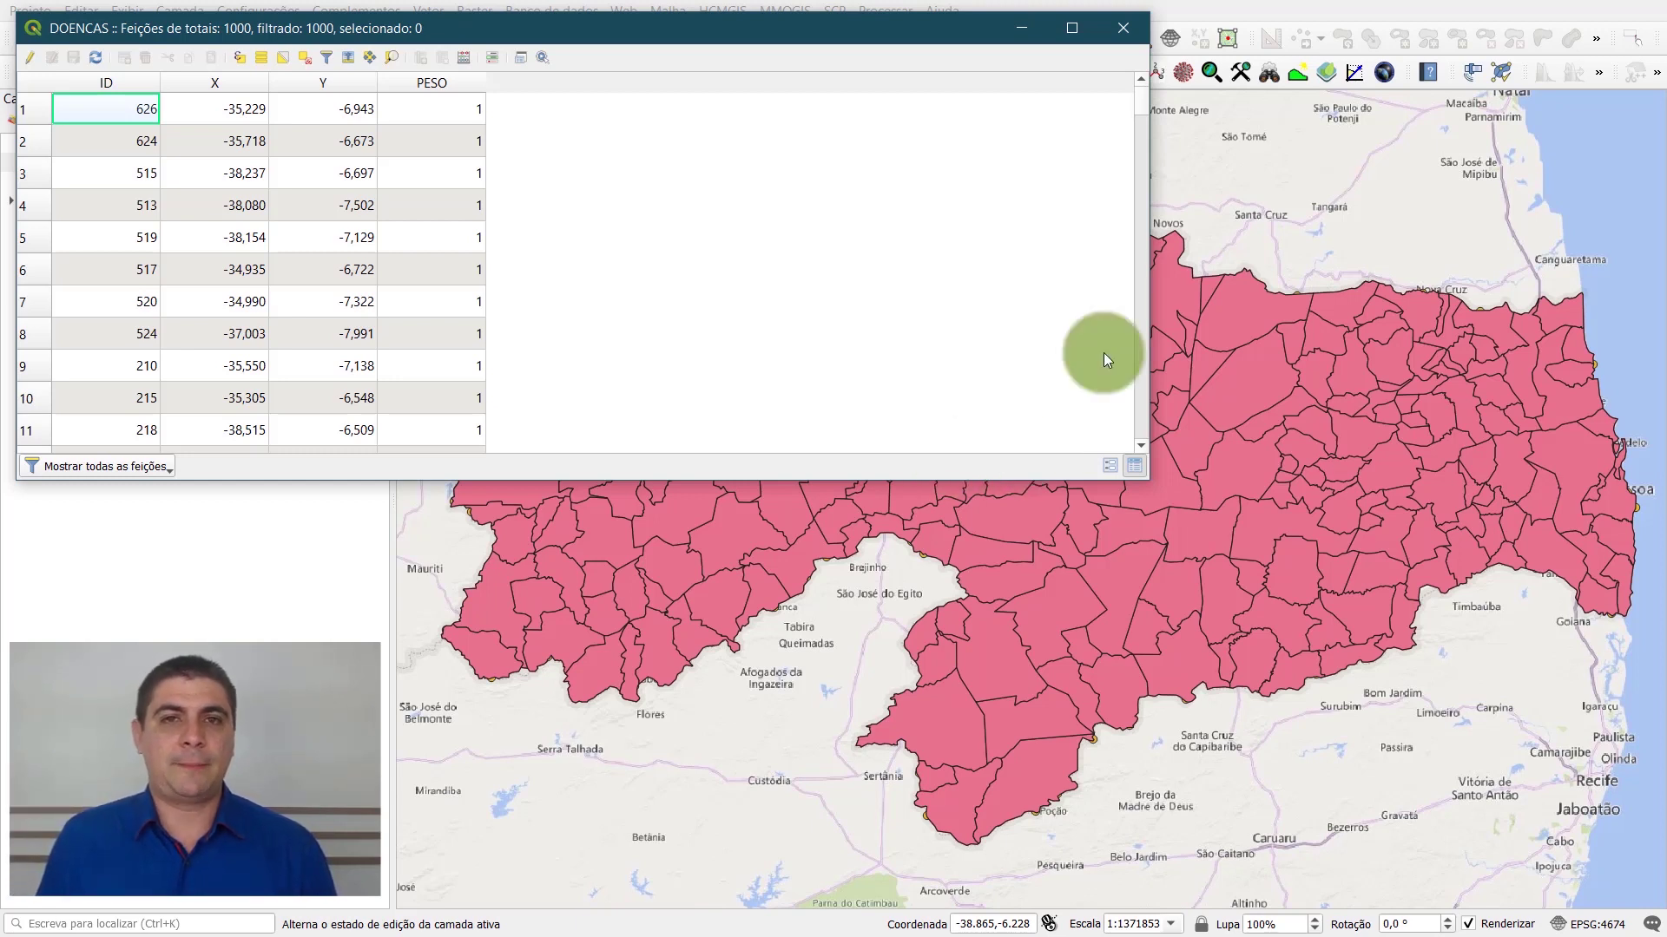
{"action": "left_click", "coordinate": [1122, 30]}
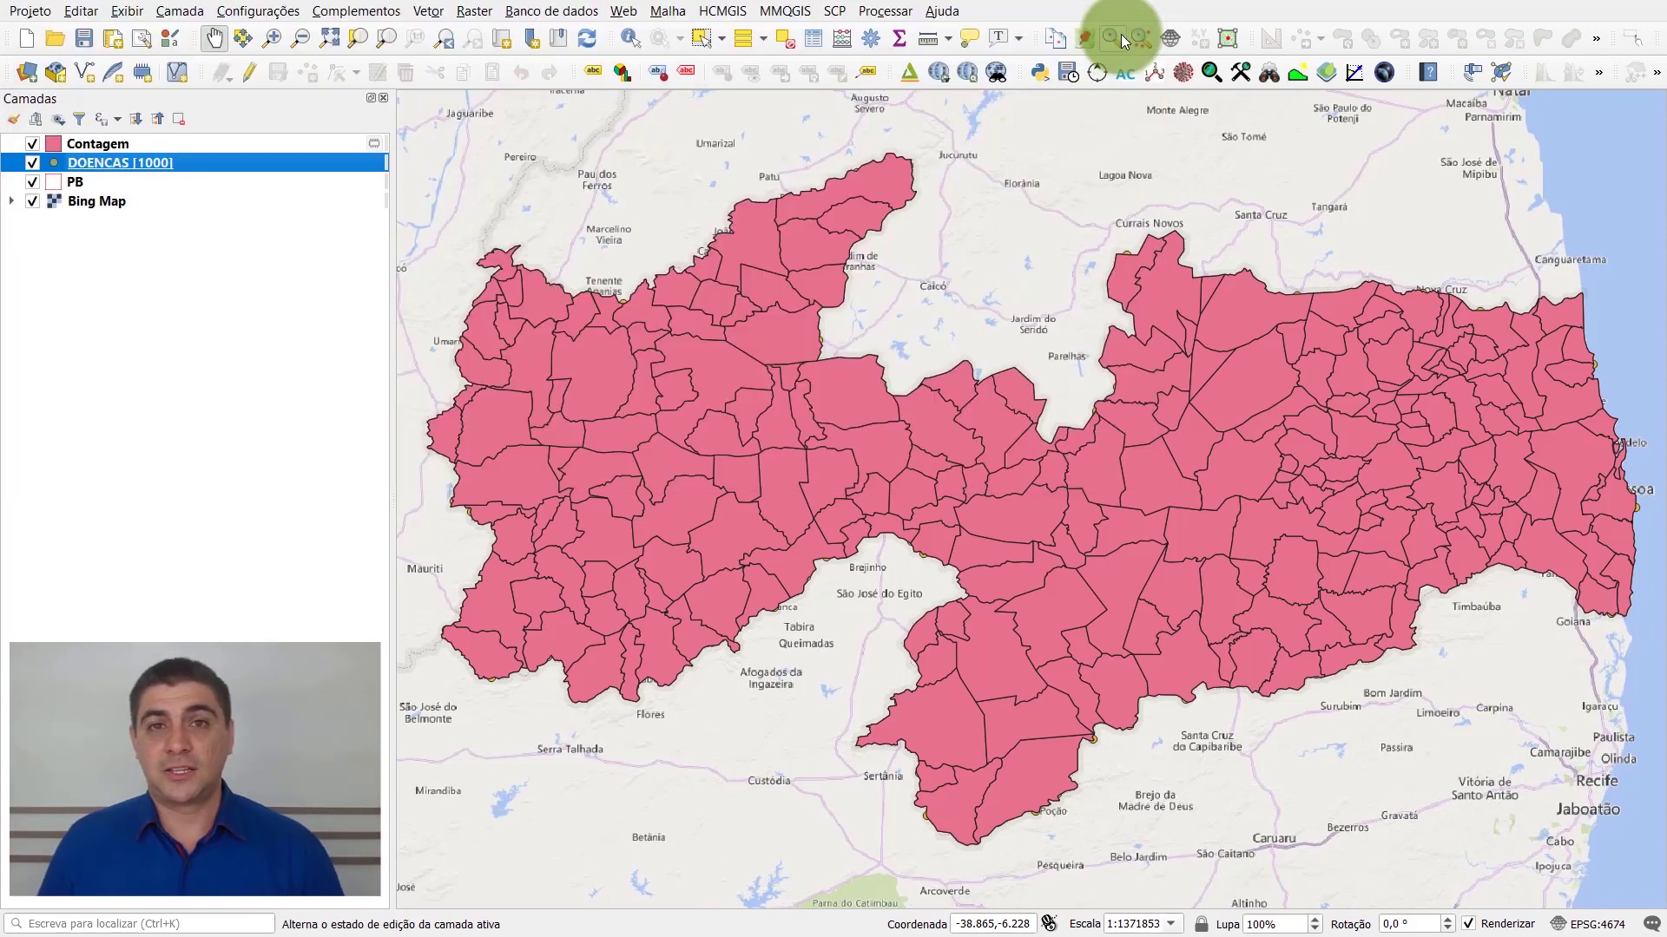